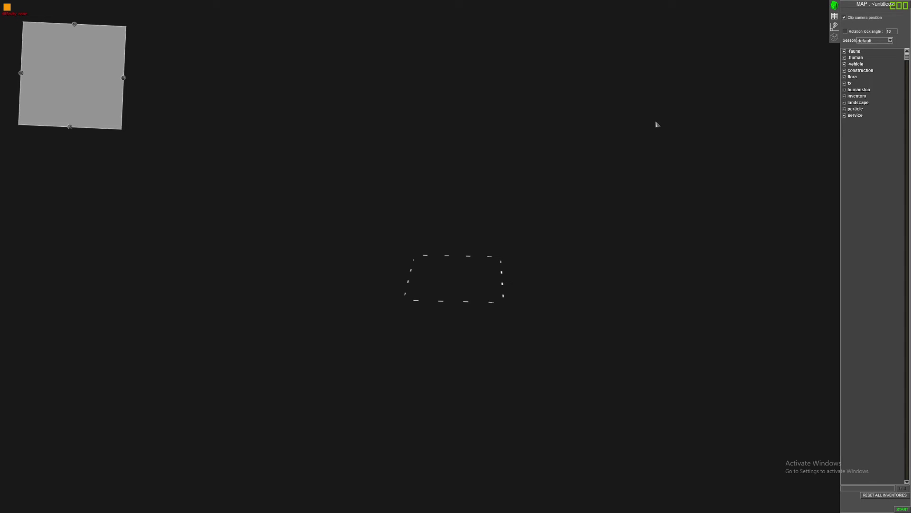
# Start a new map from the editor menu, discarding the unsaved data
pyautogui.click(884, 9)
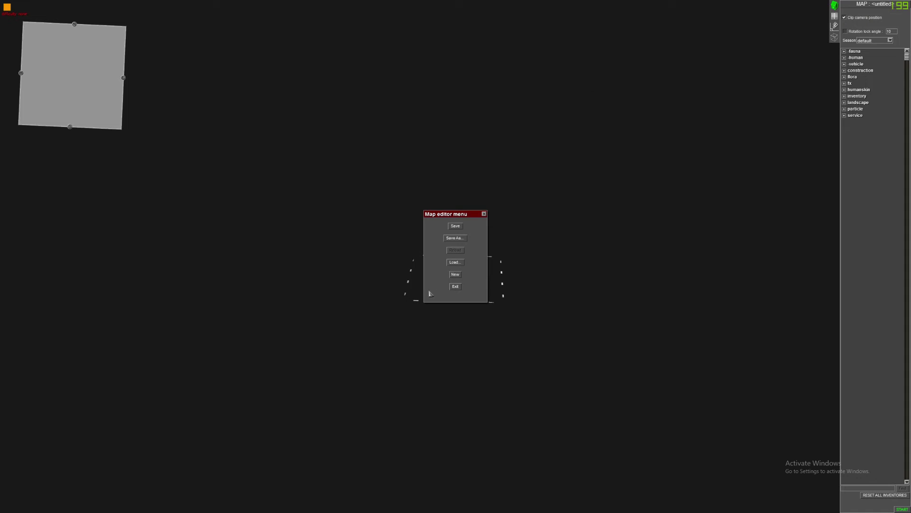
pyautogui.click(457, 275)
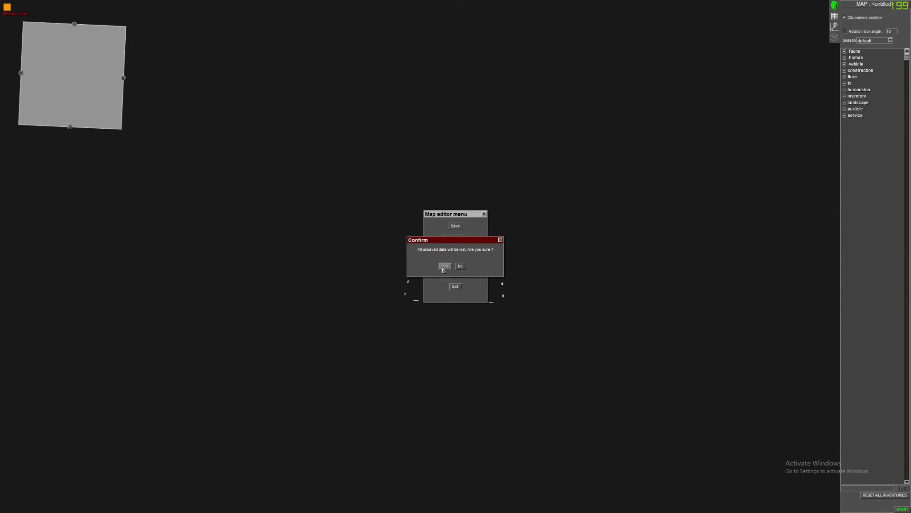
pyautogui.click(445, 267)
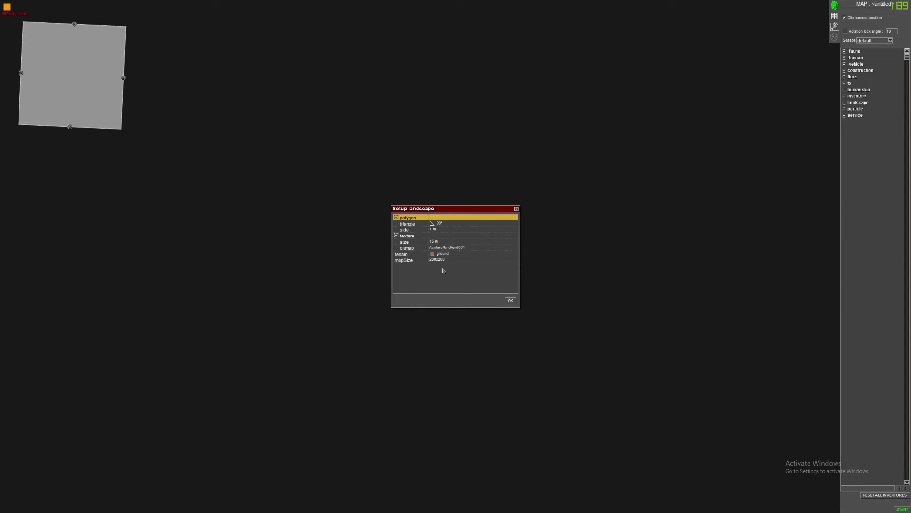
# In Setup landscape, keep map size 200x200 and polygon side length 1 m
pyautogui.moveTo(462, 212); pyautogui.dragTo(460, 190)
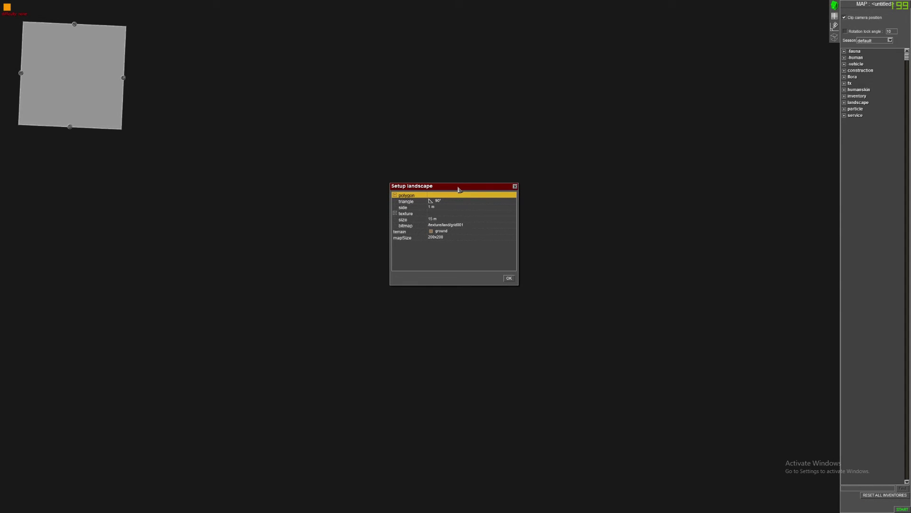
pyautogui.click(404, 239)
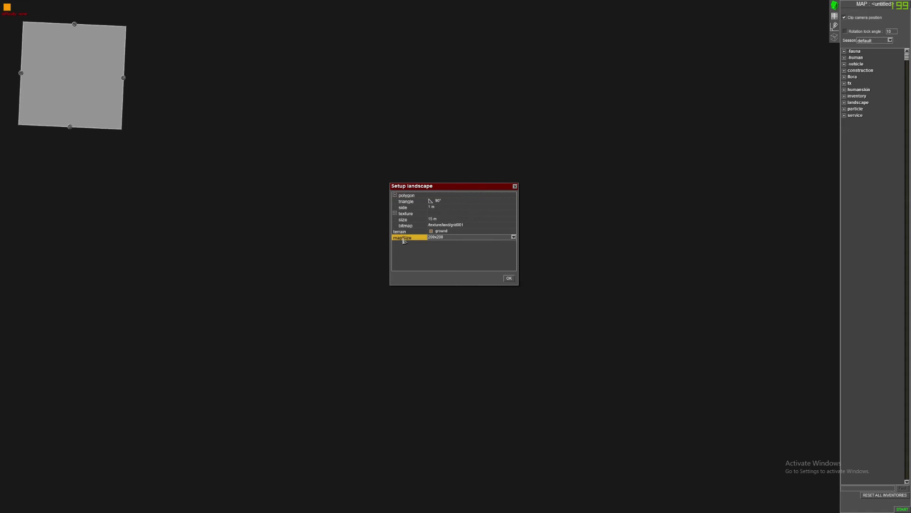
pyautogui.click(513, 236)
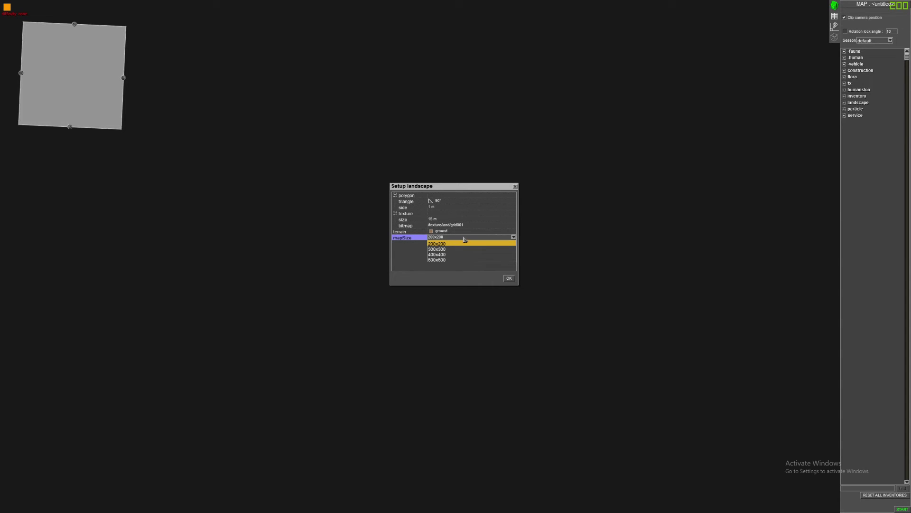
pyautogui.click(452, 243)
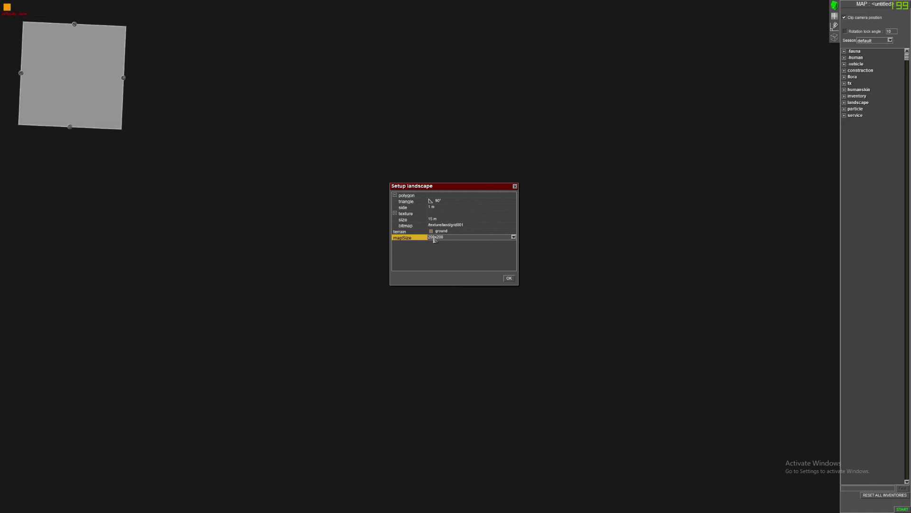
pyautogui.click(415, 208)
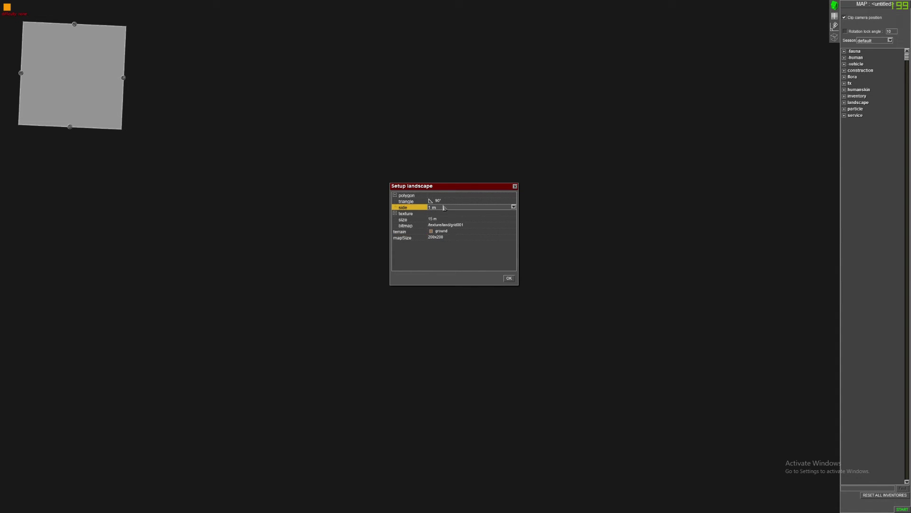
pyautogui.click(514, 208)
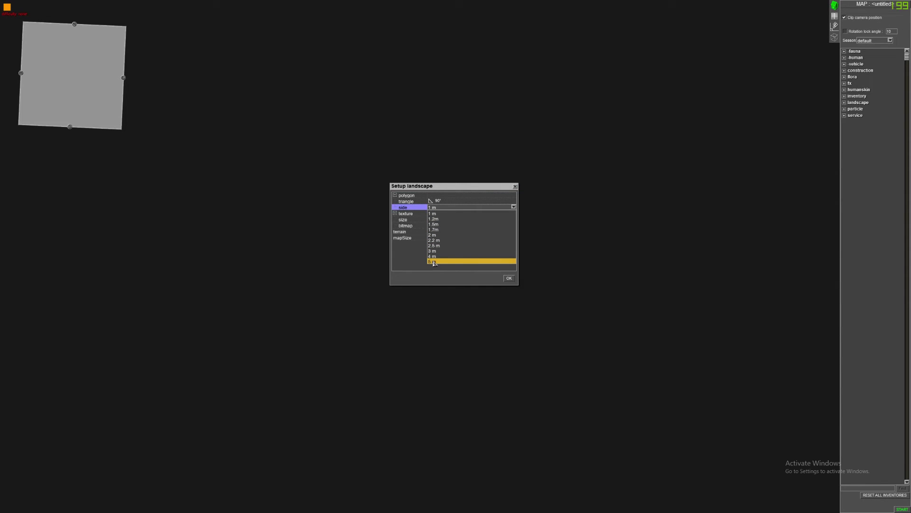
pyautogui.click(403, 262)
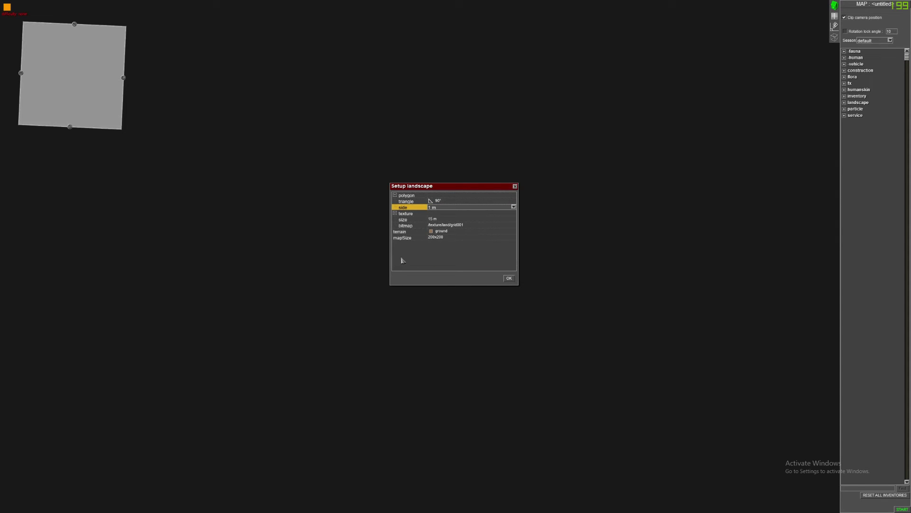
pyautogui.click(514, 207)
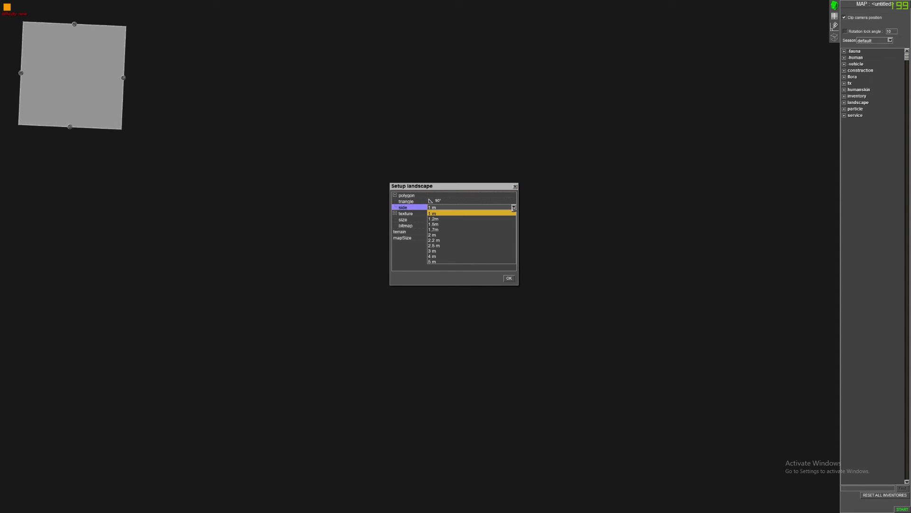
pyautogui.click(439, 214)
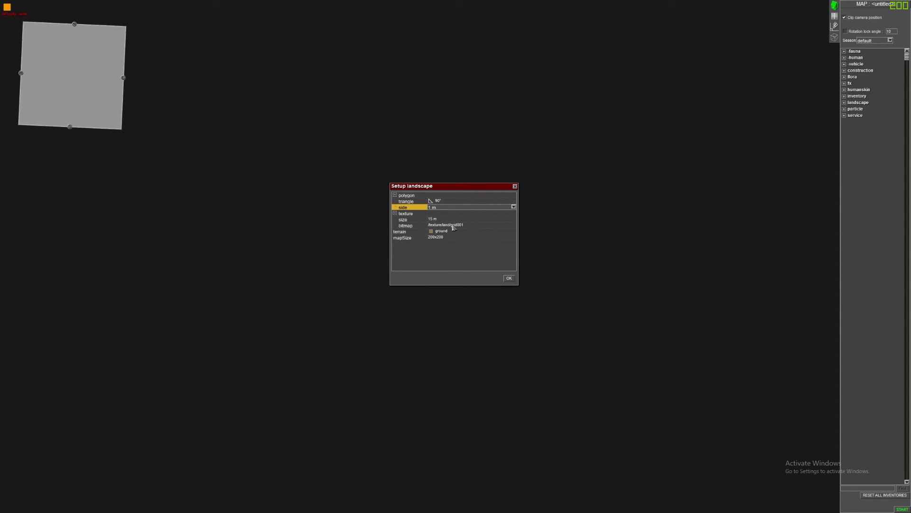
# Generate the flat landscape and orbit the camera across its gridded ground to both edges
pyautogui.click(510, 279)
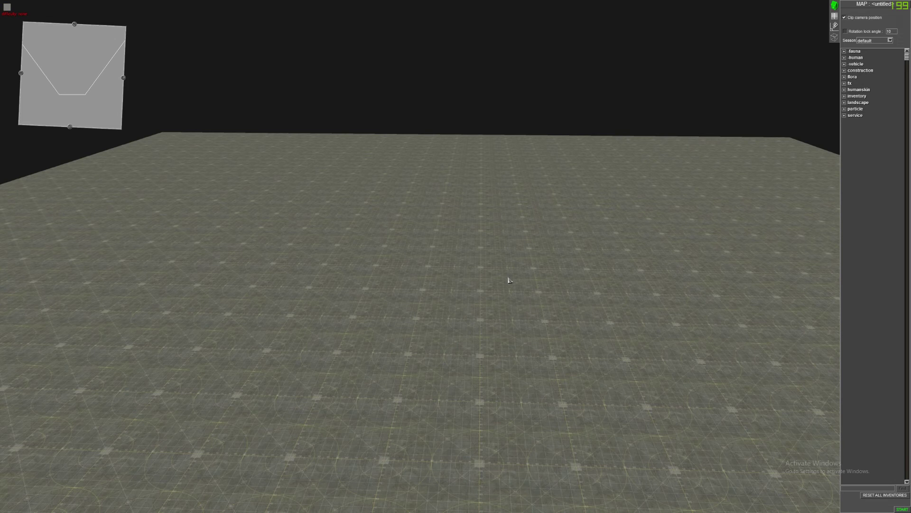
pyautogui.moveTo(239, 278)
pyautogui.mouseDown(button='right')
pyautogui.moveTo(366, 4)
pyautogui.moveTo(356, 203)
pyautogui.mouseUp(button='right')
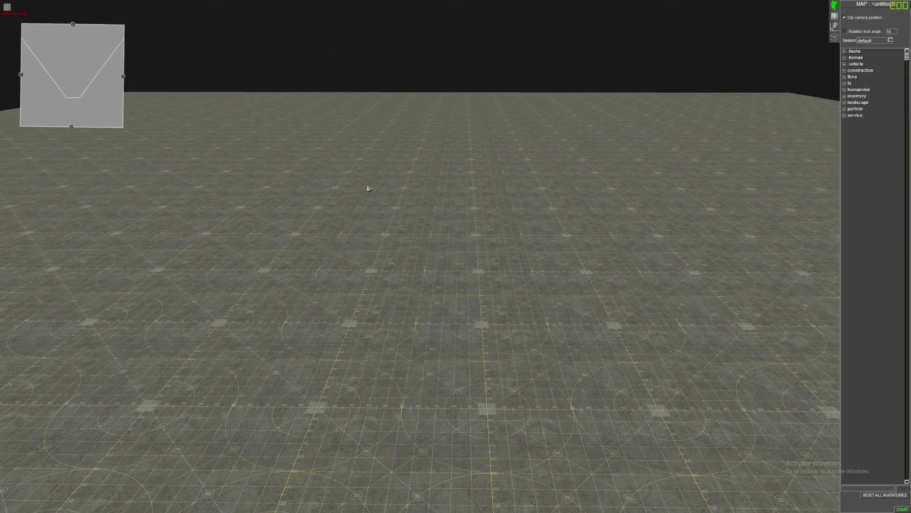
pyautogui.moveTo(368, 189); pyautogui.dragTo(12, 186, button='right')
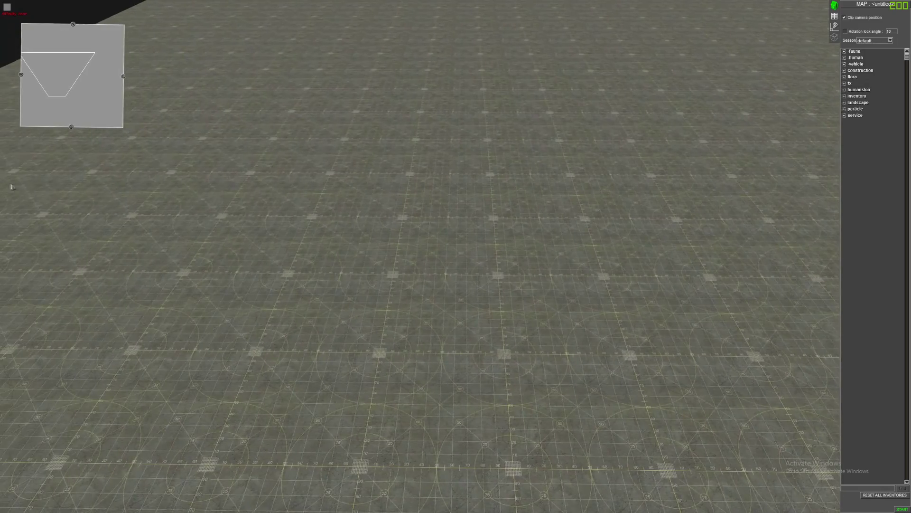
pyautogui.moveTo(308, 209); pyautogui.dragTo(11, 209, button='right')
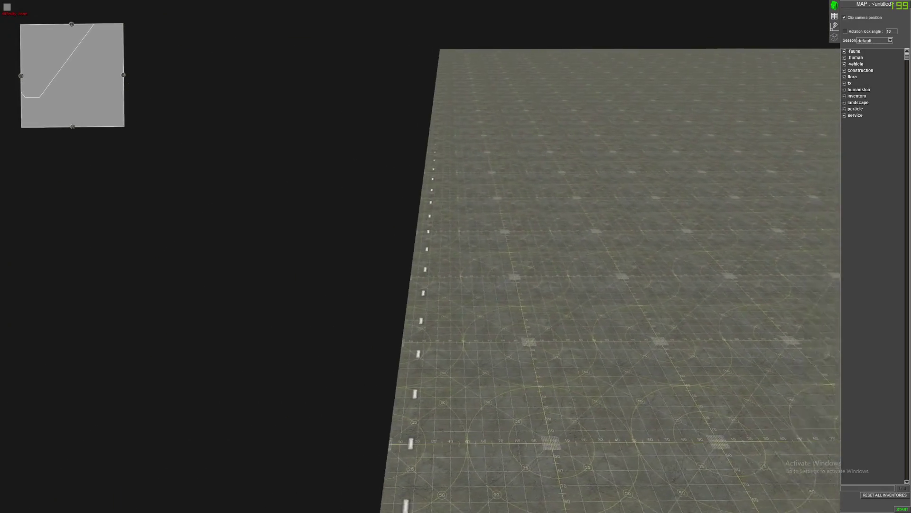
pyautogui.moveTo(427, 208); pyautogui.dragTo(12, 209, button='right')
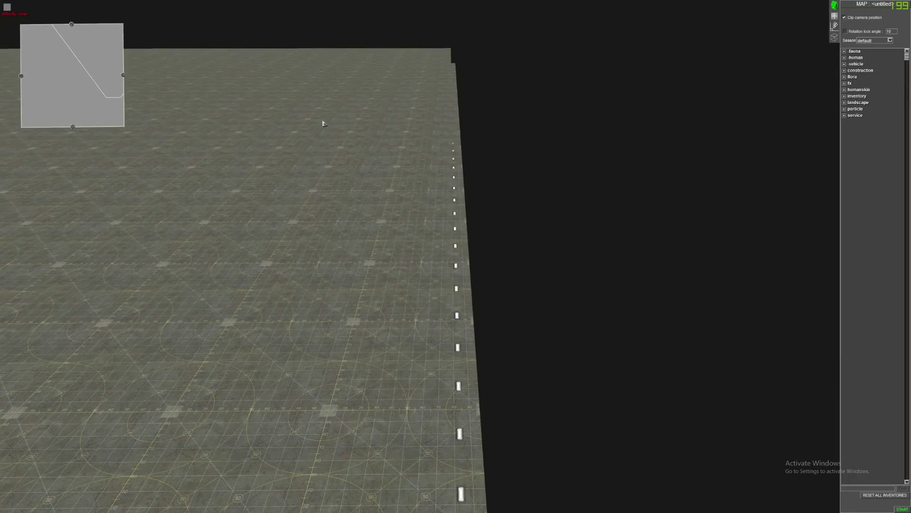
pyautogui.moveTo(323, 125)
pyautogui.mouseDown(button='right')
pyautogui.moveTo(409, 95)
pyautogui.moveTo(361, 149)
pyautogui.mouseUp(button='right')
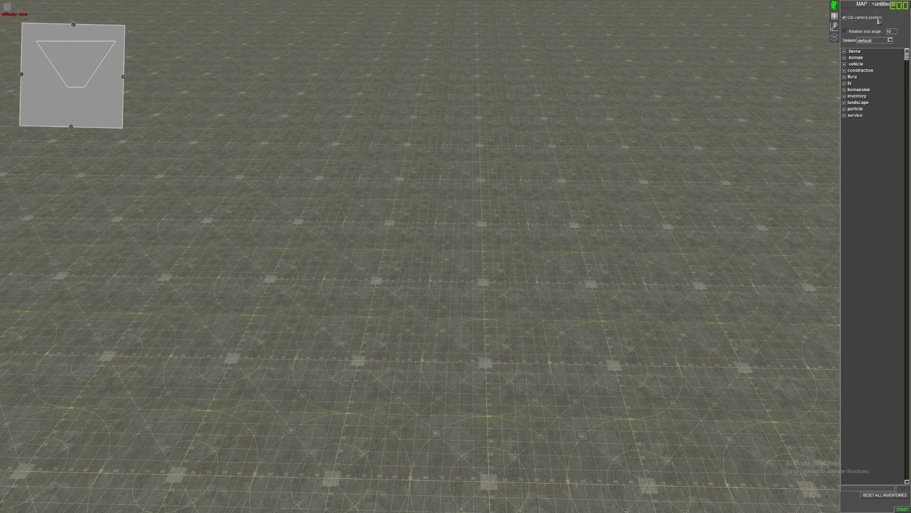
pyautogui.moveTo(560, 114)
pyautogui.mouseDown(button='right')
pyautogui.moveTo(557, 169)
pyautogui.moveTo(79, 333)
pyautogui.moveTo(385, 507)
pyautogui.moveTo(608, 4)
pyautogui.moveTo(499, 107)
pyautogui.mouseUp(button='right')
pyautogui.scroll(5, 473, 240)
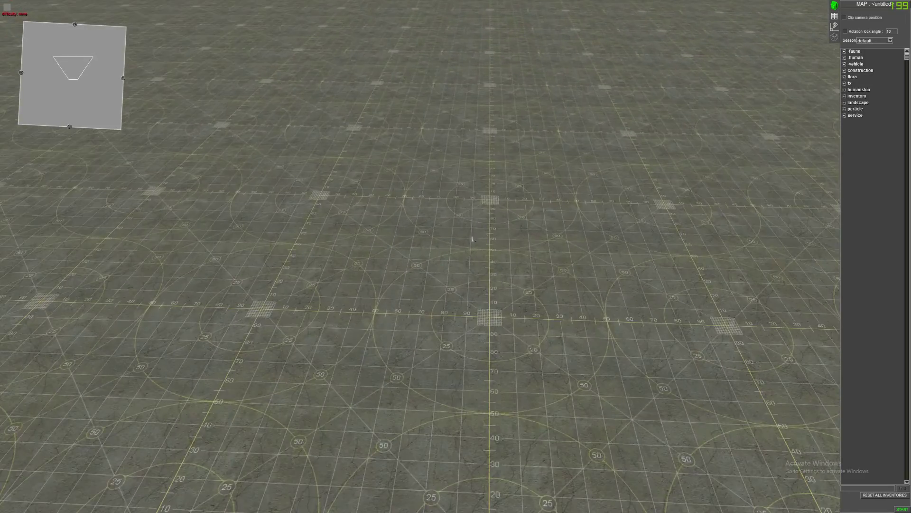
pyautogui.moveTo(472, 240)
pyautogui.mouseDown(button='right')
pyautogui.moveTo(556, 193)
pyautogui.moveTo(410, 213)
pyautogui.moveTo(335, 249)
pyautogui.moveTo(371, 214)
pyautogui.mouseUp(button='right')
pyautogui.scroll(-5, 409, 269)
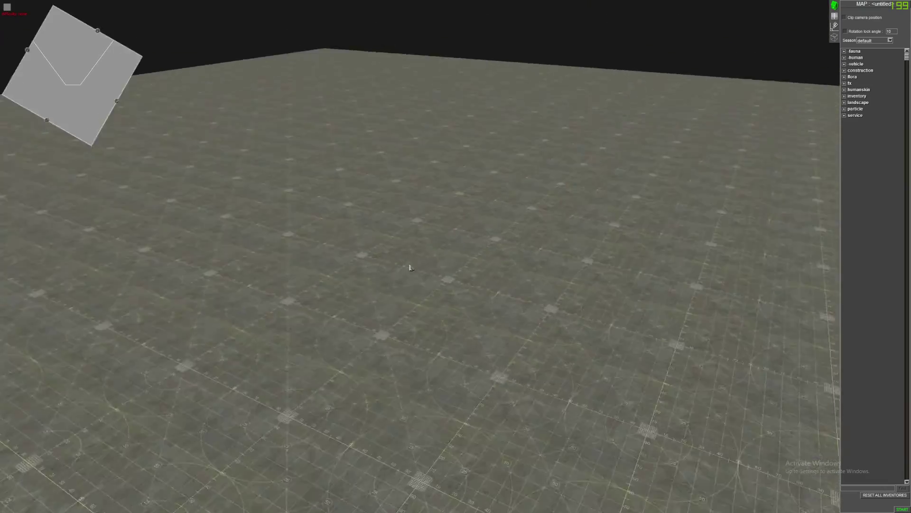
pyautogui.moveTo(409, 268)
pyautogui.mouseDown(button='right')
pyautogui.moveTo(400, 213)
pyautogui.moveTo(406, 249)
pyautogui.mouseUp(button='right')
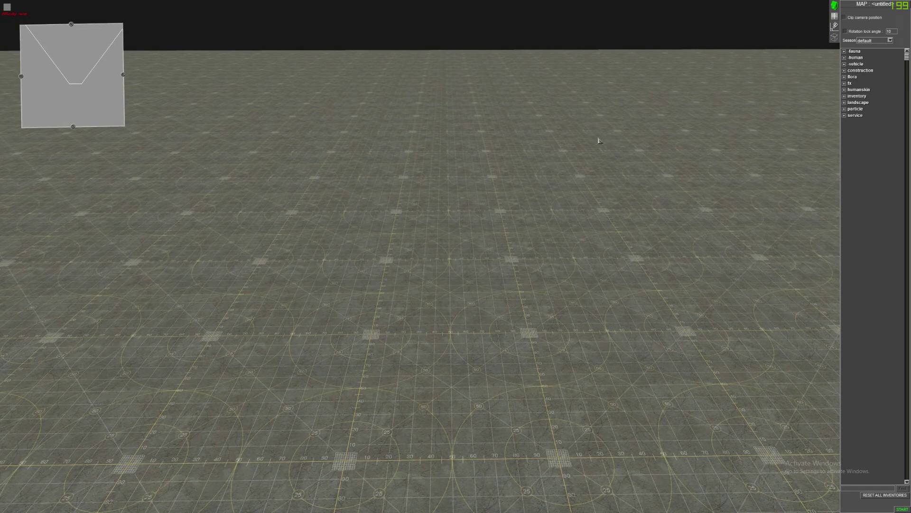
pyautogui.scroll(-4, 509, 190)
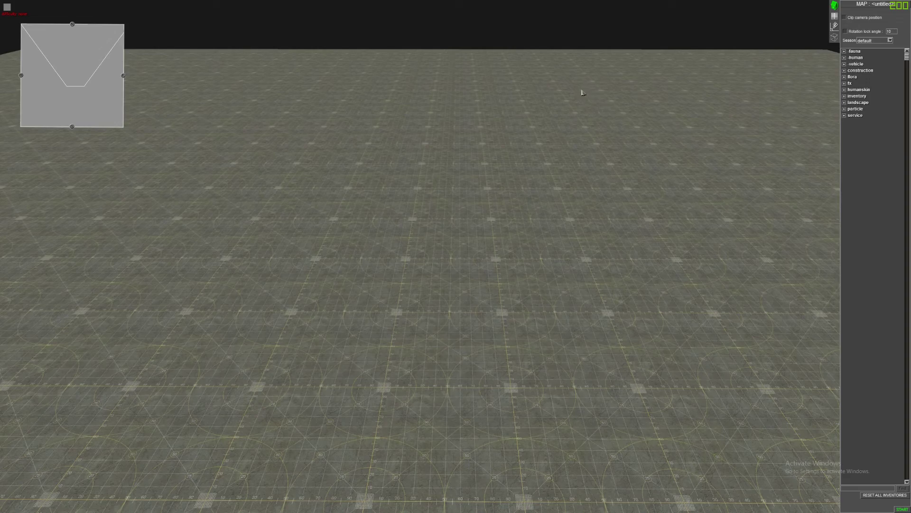
pyautogui.moveTo(571, 98)
pyautogui.mouseDown(button='right')
pyautogui.moveTo(381, 191)
pyautogui.moveTo(473, 181)
pyautogui.moveTo(355, 224)
pyautogui.moveTo(559, 195)
pyautogui.moveTo(483, 210)
pyautogui.moveTo(449, 185)
pyautogui.moveTo(477, 226)
pyautogui.mouseUp(button='right')
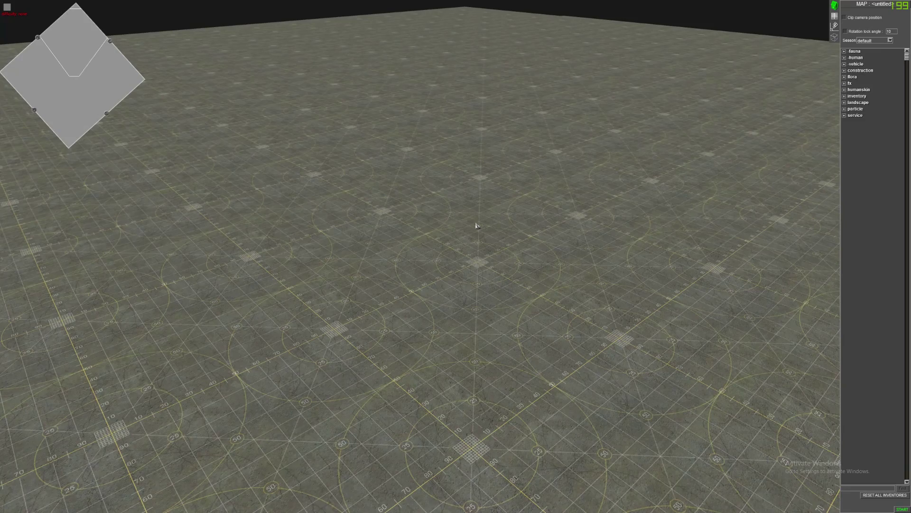
pyautogui.moveTo(525, 247)
pyautogui.mouseDown(button='right')
pyautogui.moveTo(545, 246)
pyautogui.moveTo(498, 253)
pyautogui.moveTo(661, 156)
pyautogui.mouseUp(button='right')
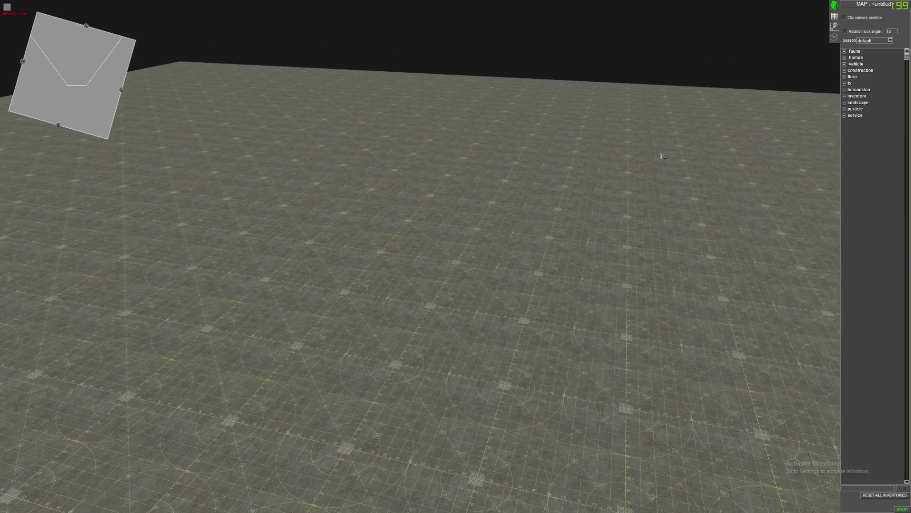
pyautogui.moveTo(402, 228)
pyautogui.mouseDown(button='right')
pyautogui.moveTo(423, 232)
pyautogui.moveTo(379, 213)
pyautogui.moveTo(362, 222)
pyautogui.moveTo(371, 203)
pyautogui.mouseUp(button='right')
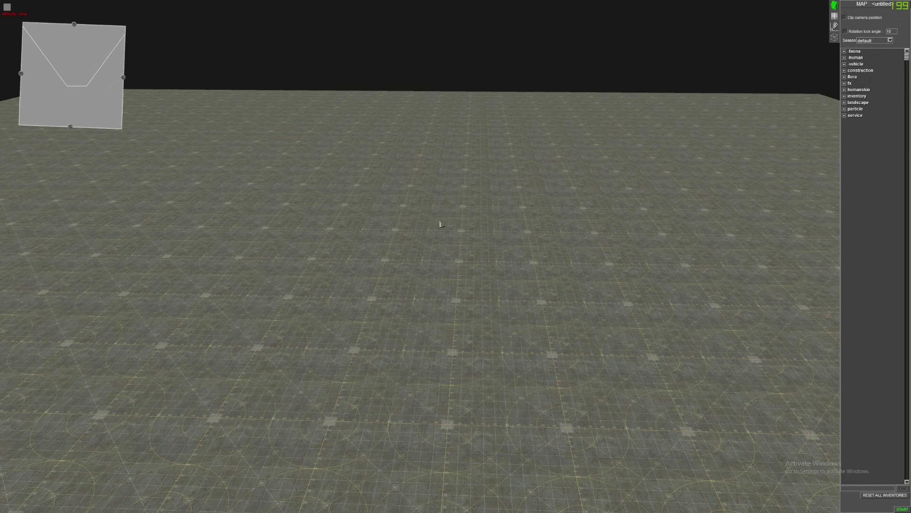
pyautogui.moveTo(439, 224)
pyautogui.mouseDown(button='right')
pyautogui.moveTo(475, 347)
pyautogui.moveTo(478, 318)
pyautogui.mouseUp(button='right')
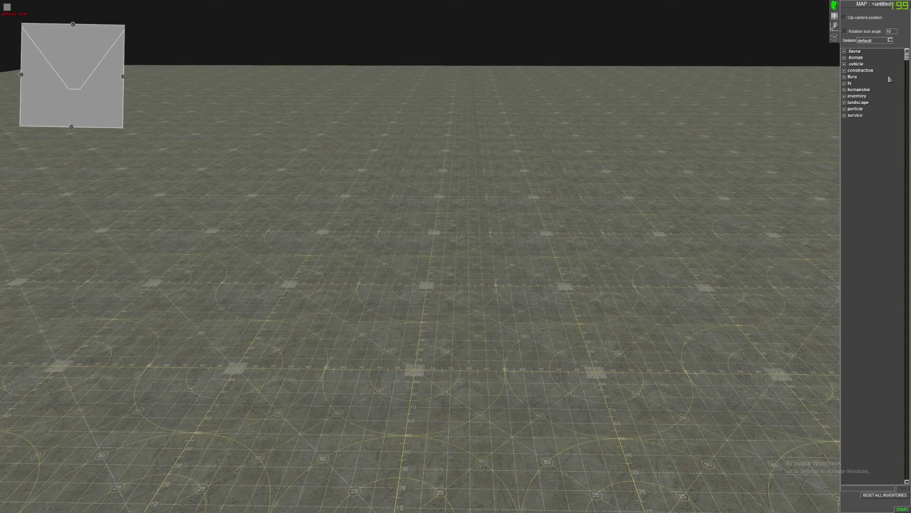
pyautogui.doubleClick(865, 72)
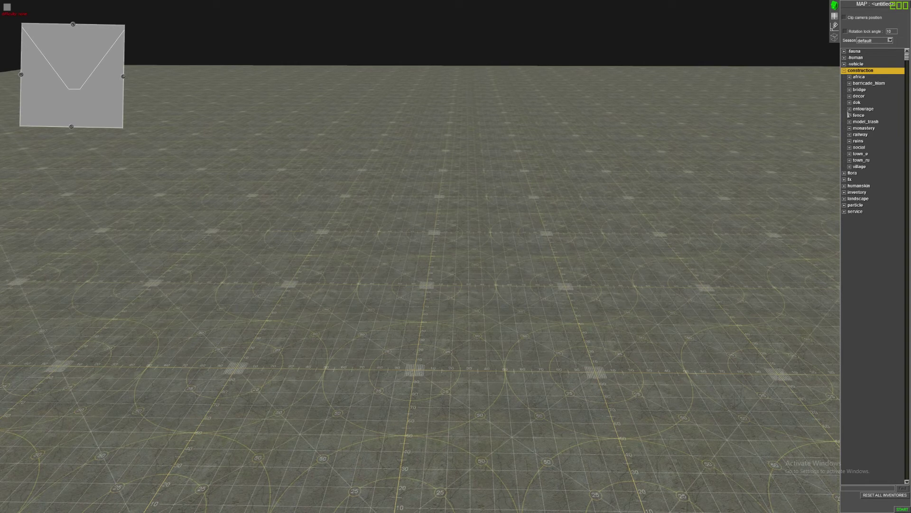
pyautogui.click(845, 71)
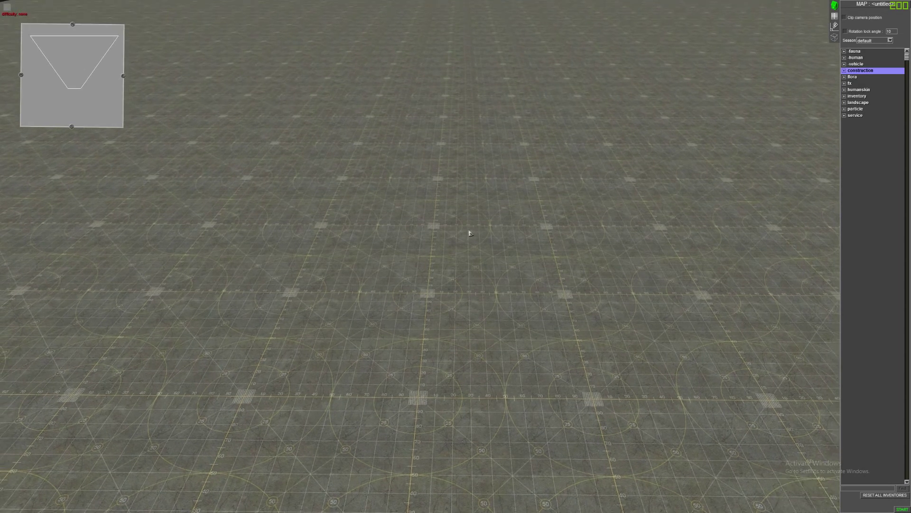
pyautogui.moveTo(451, 223); pyautogui.dragTo(464, 234, button='right')
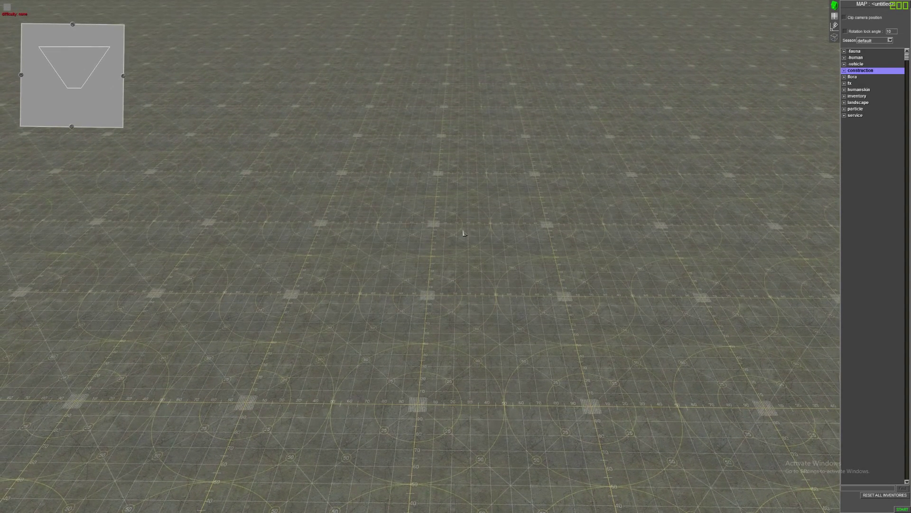
pyautogui.click(844, 70)
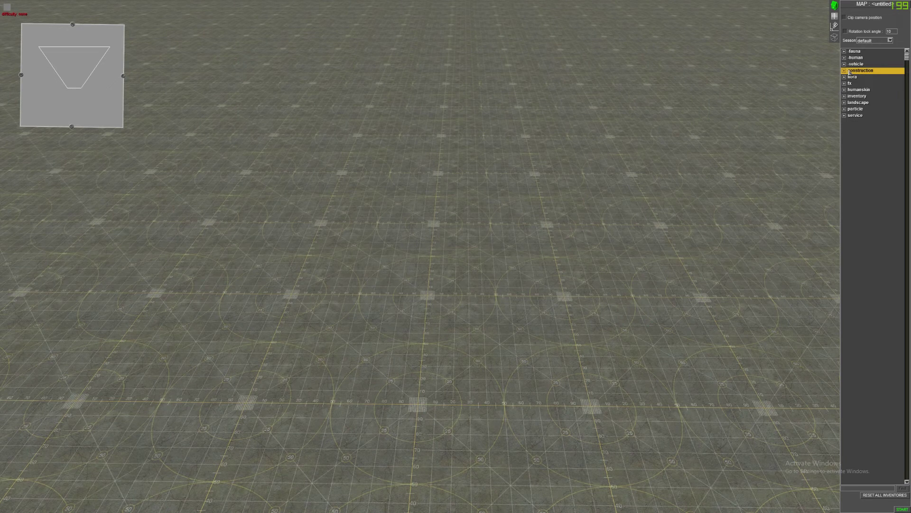
pyautogui.scroll(-1, 503, 259)
pyautogui.moveTo(503, 260); pyautogui.dragTo(502, 239, button='right')
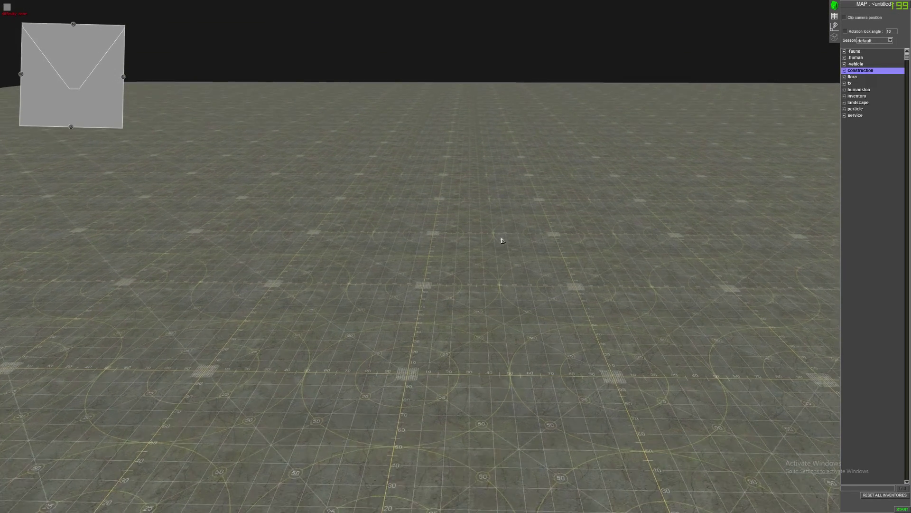
pyautogui.scroll(1, 501, 235)
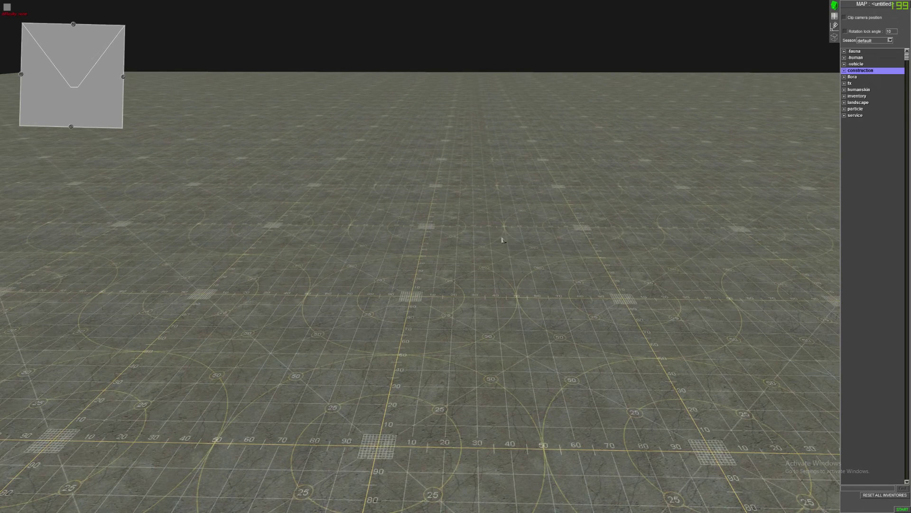
pyautogui.moveTo(502, 241); pyautogui.dragTo(790, 407, button='right')
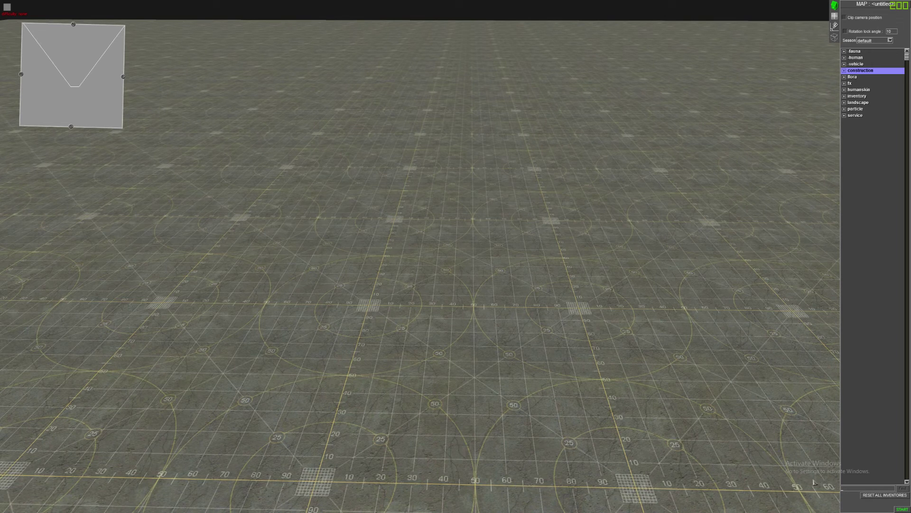
pyautogui.write('sandbag')
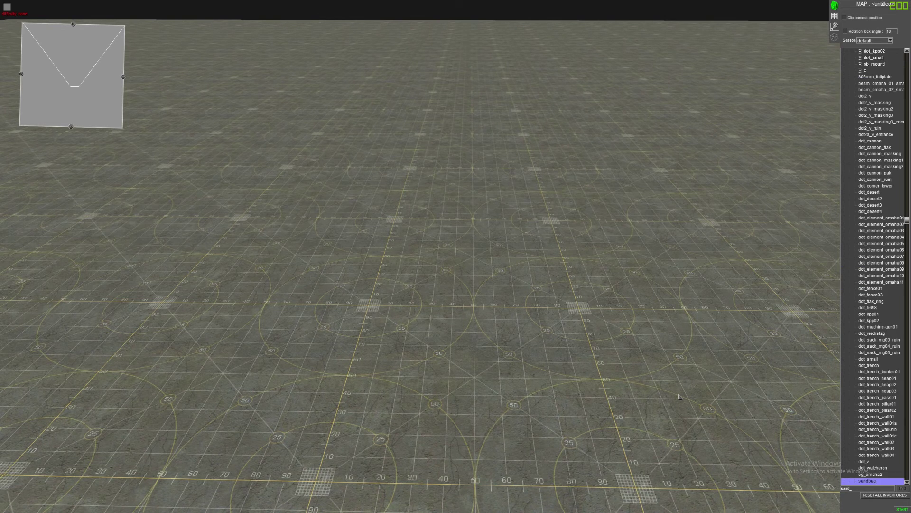
# Preview the sandbag and sandbag2 props and their variants, placing nothing
pyautogui.click(868, 481)
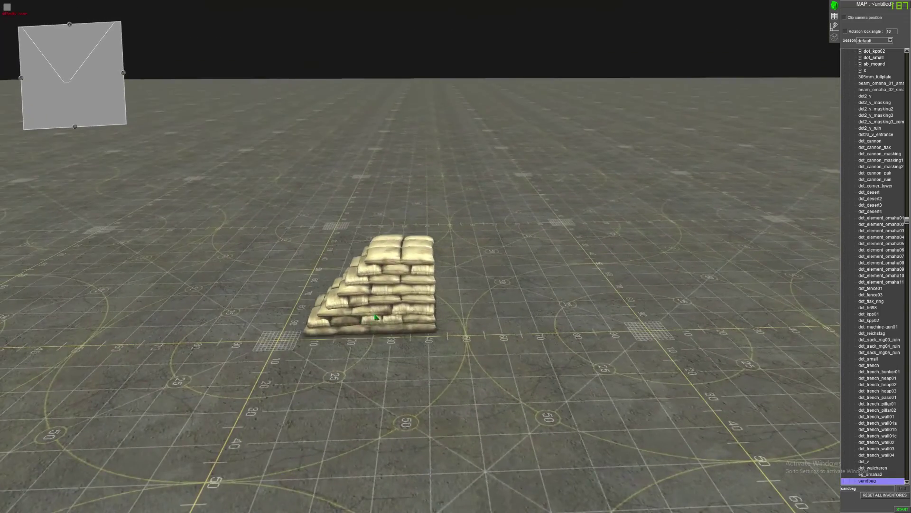
pyautogui.press('Delete')
pyautogui.scroll(-3, 873, 405)
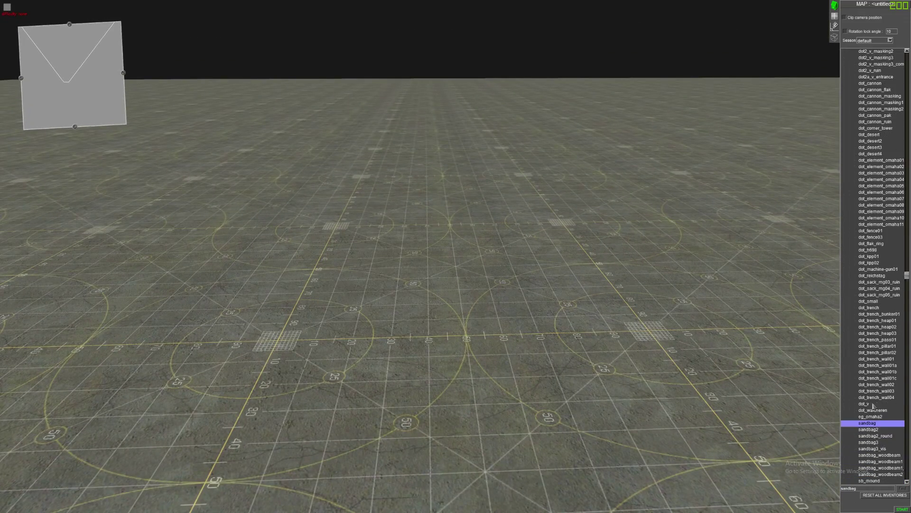
pyautogui.scroll(-1, 873, 405)
pyautogui.click(873, 416)
pyautogui.press('Down')
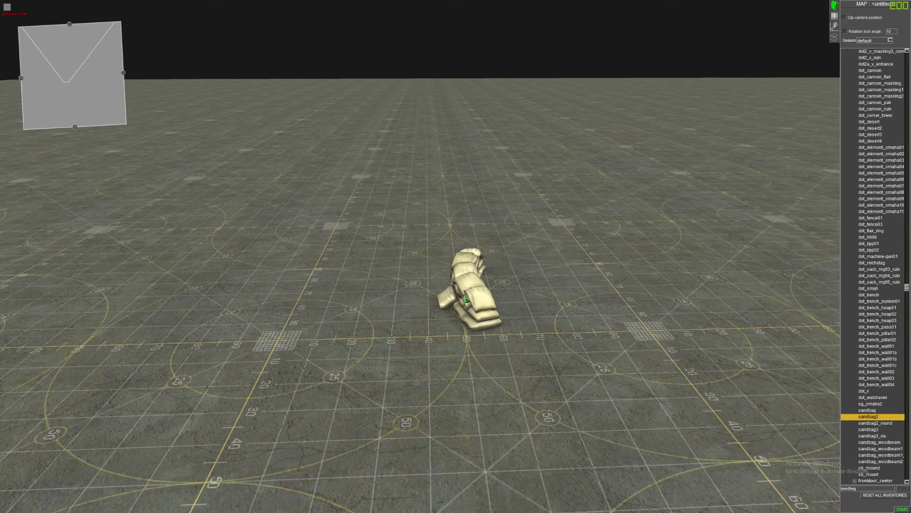
pyautogui.press('Down')
pyautogui.press('Down')
pyautogui.press('Down')
pyautogui.press('Down')
pyautogui.press('Down')
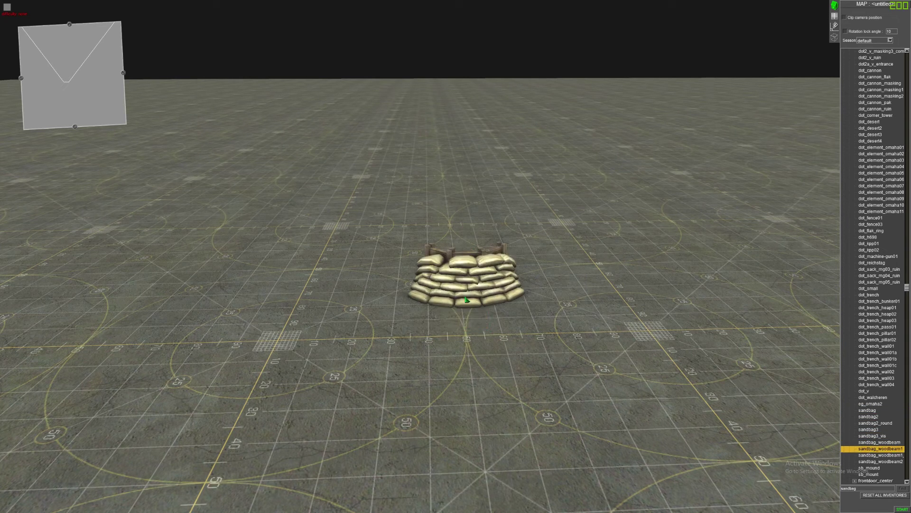
pyautogui.press('Down')
pyautogui.press('Down')
pyautogui.press('Down')
pyautogui.press('Down')
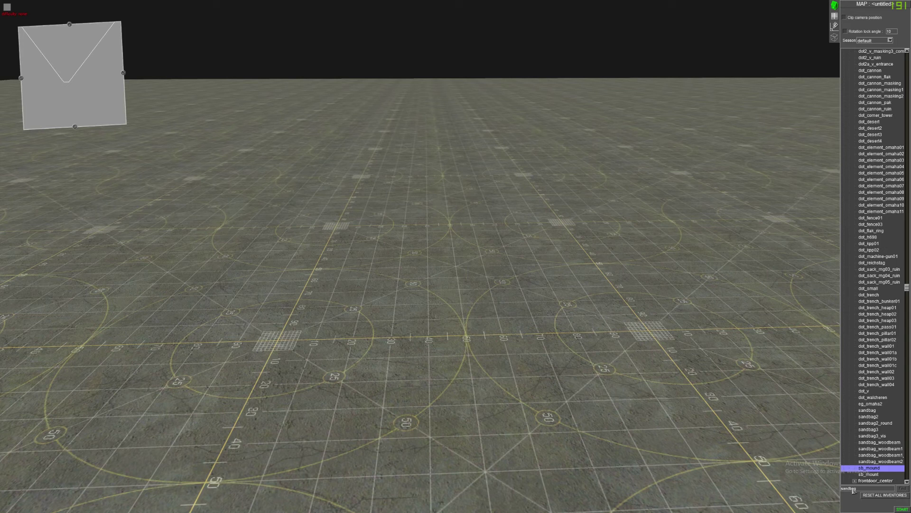
pyautogui.click(854, 488)
pyautogui.write('ho')
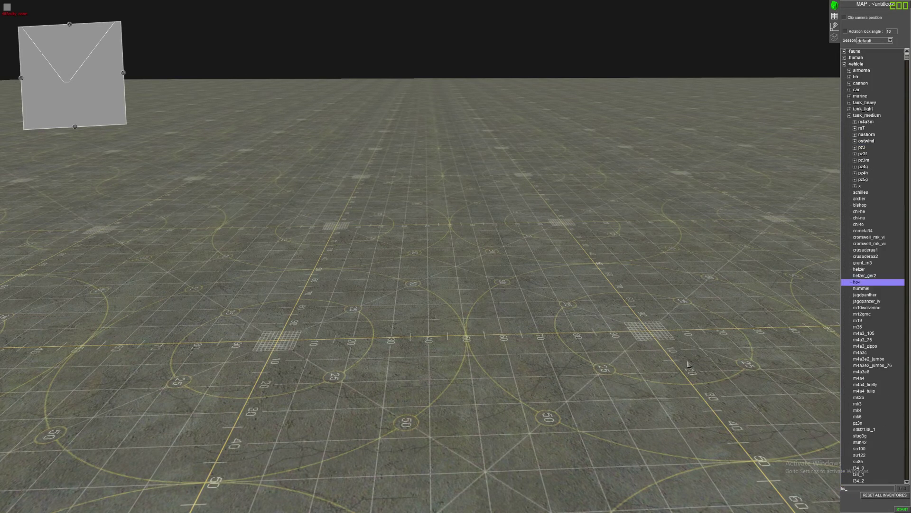
pyautogui.write('use')
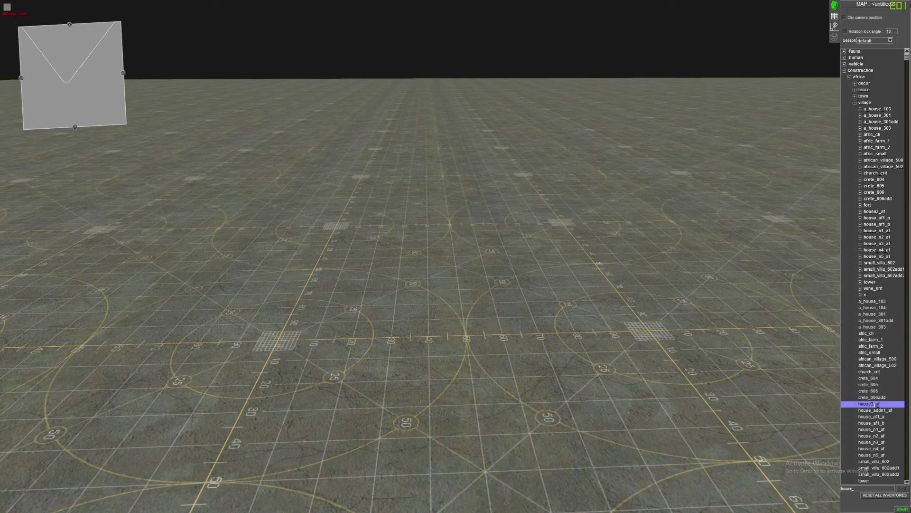
# Preview the house3_af and house_n4_af buildings, then cancel without placing them
pyautogui.click(875, 403)
pyautogui.press('Down')
pyautogui.press('Down')
pyautogui.press('Down')
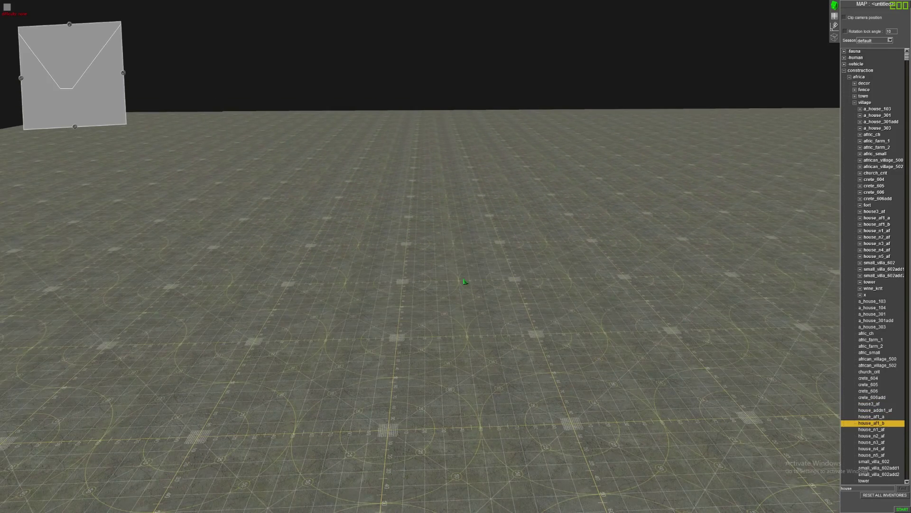
pyautogui.press('Down')
pyautogui.press('Down')
pyautogui.press('Down')
pyautogui.press('Down')
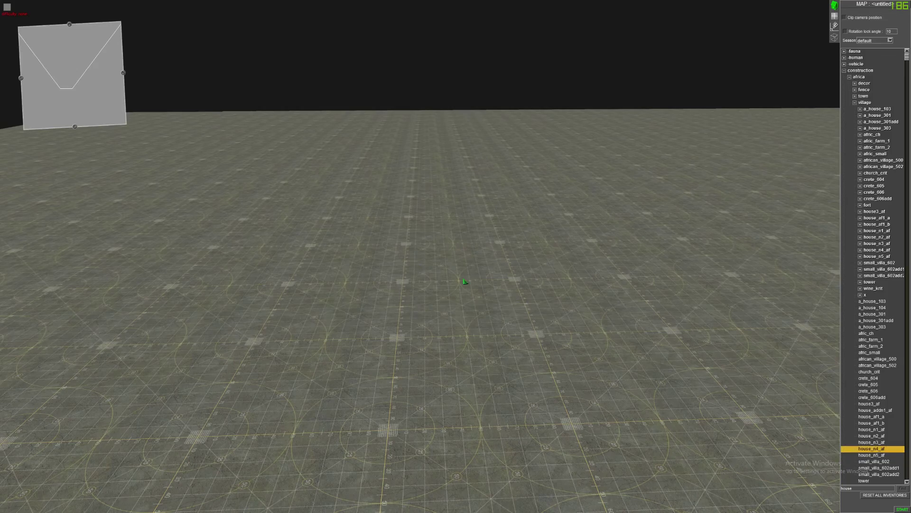
pyautogui.click(465, 283)
pyautogui.moveTo(399, 314); pyautogui.dragTo(577, 319, button='right')
pyautogui.press('Delete')
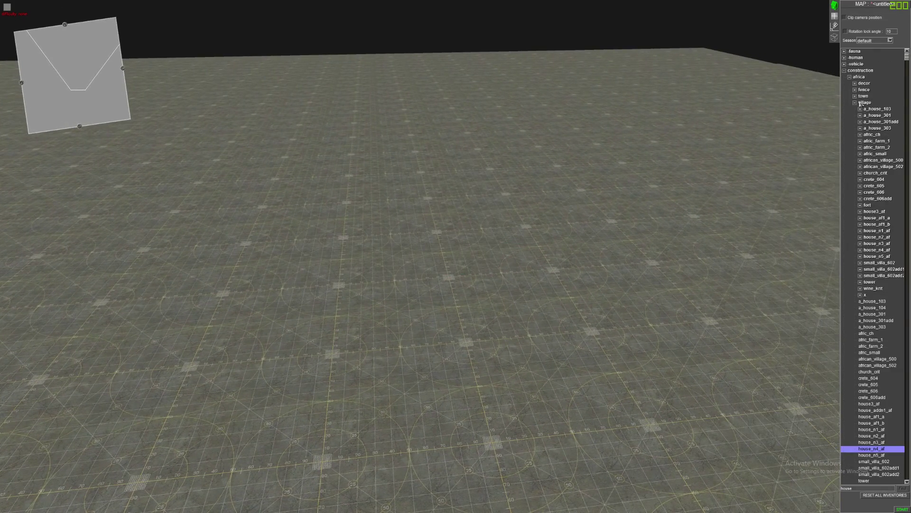
# Expand and collapse the africa subfolders: village, fence and town
pyautogui.click(864, 103)
pyautogui.doubleClick(865, 103)
pyautogui.doubleClick(859, 78)
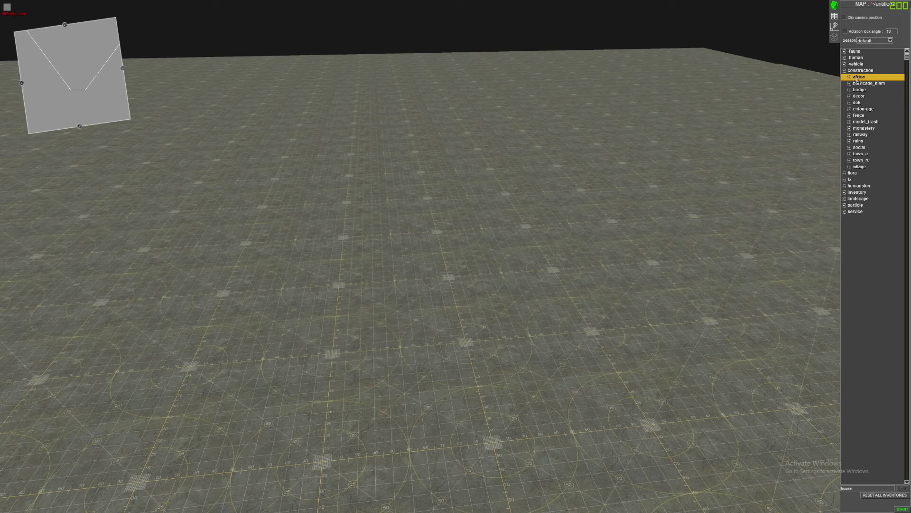
pyautogui.click(849, 77)
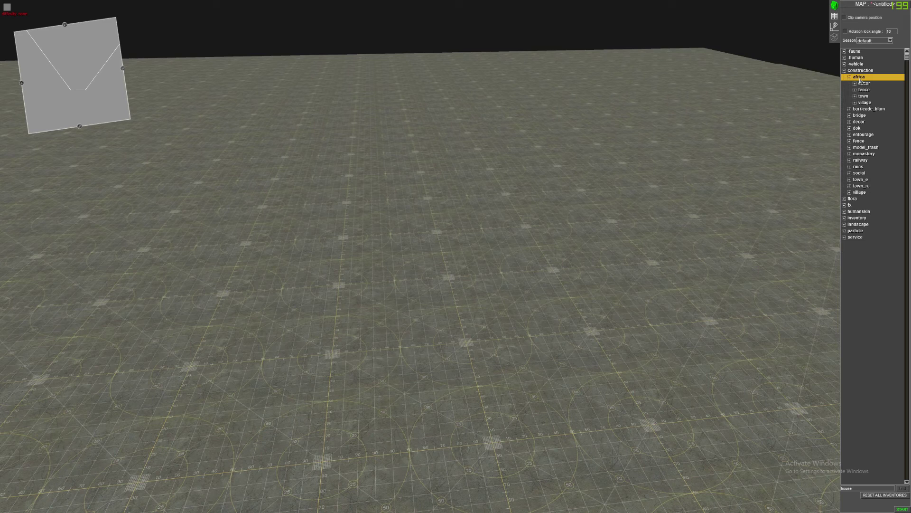
pyautogui.click(864, 83)
pyautogui.click(864, 91)
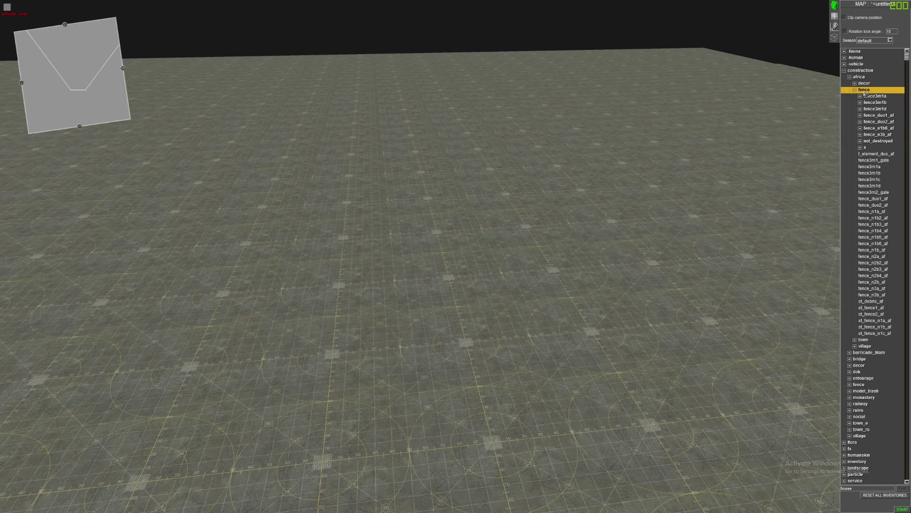
pyautogui.doubleClick(865, 91)
pyautogui.click(864, 96)
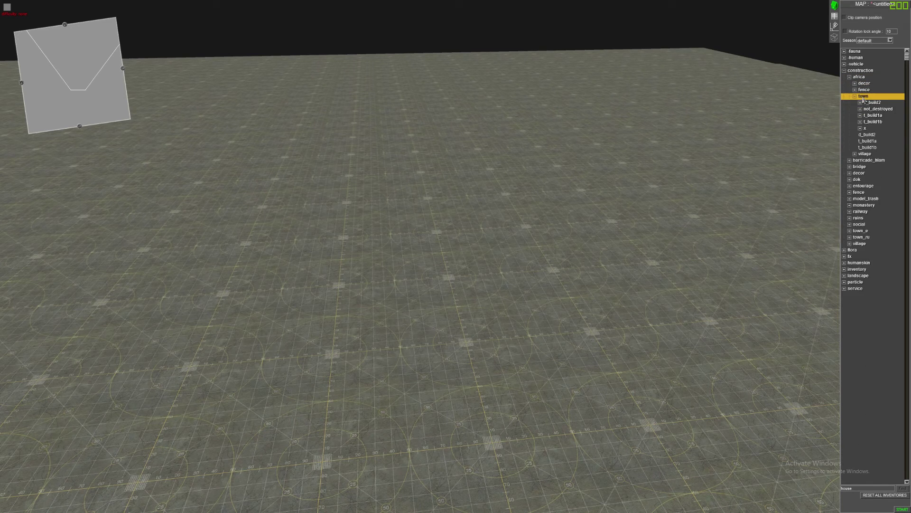
pyautogui.click(855, 96)
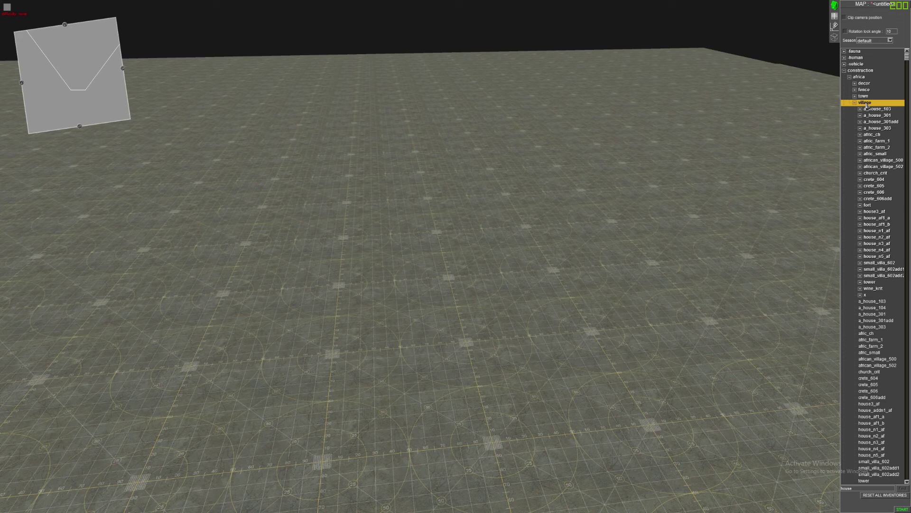
pyautogui.click(855, 103)
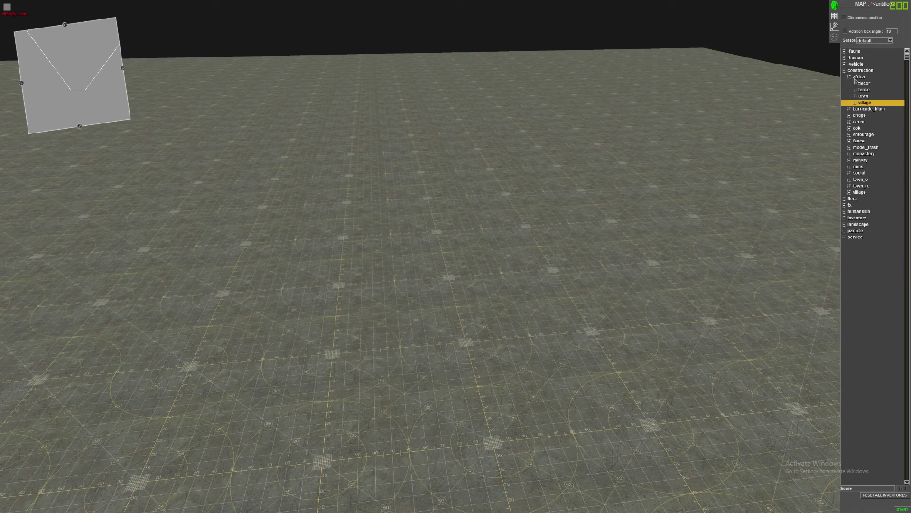
# Collapse africa, expand town_e, and preview European houses like house_euro_105c_n without placing them
pyautogui.click(851, 77)
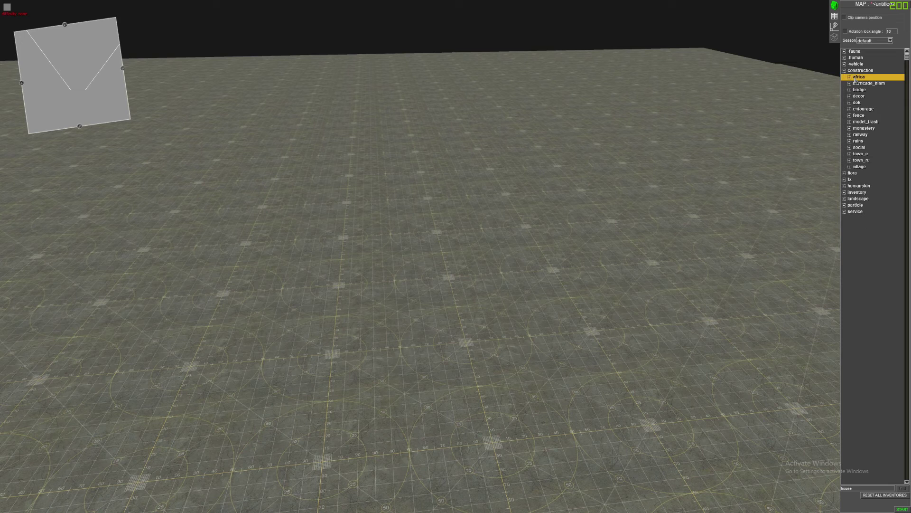
pyautogui.click(855, 155)
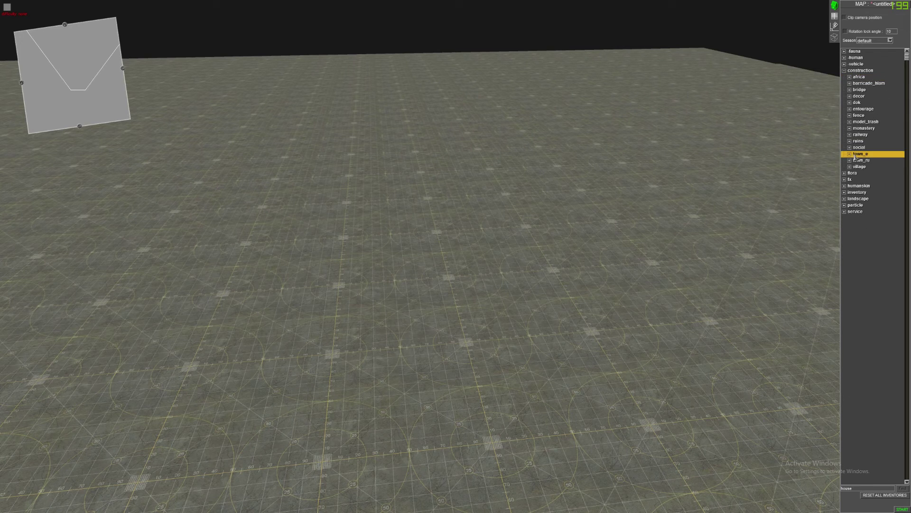
pyautogui.doubleClick(855, 155)
pyautogui.scroll(-5, 869, 359)
pyautogui.scroll(-5, 870, 358)
pyautogui.scroll(-5, 870, 359)
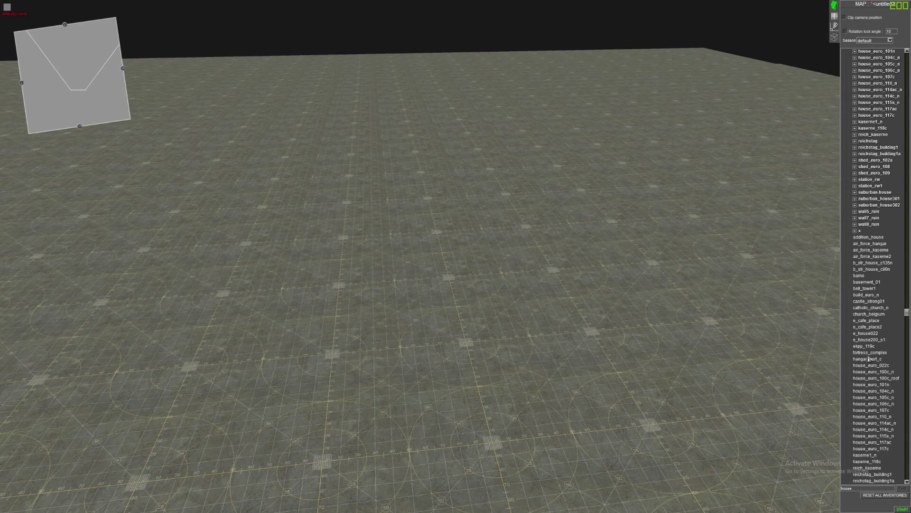
pyautogui.click(873, 398)
pyautogui.click(356, 157)
pyautogui.click(545, 257)
pyautogui.scroll(-3, 873, 397)
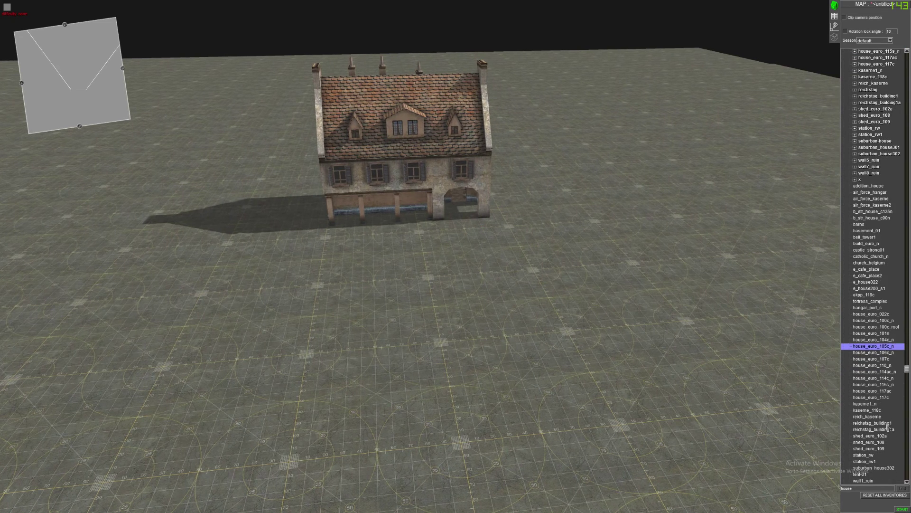
pyautogui.click(870, 435)
pyautogui.press('Escape')
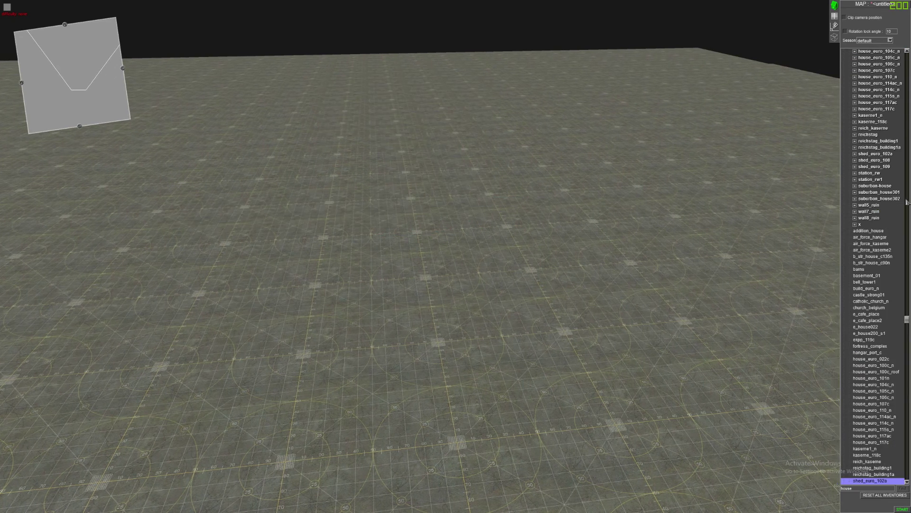
pyautogui.scroll(10, 869, 285)
pyautogui.scroll(10, 869, 214)
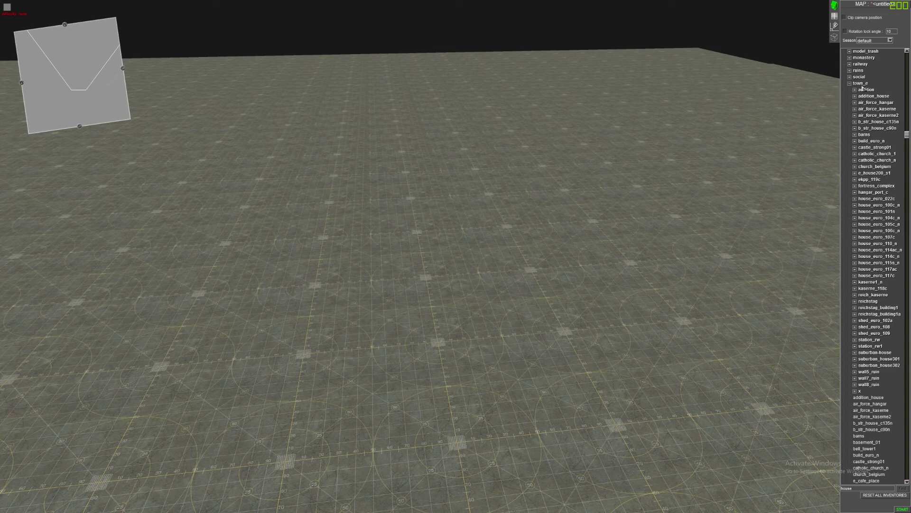
# Collapse town_e, expand the fence folder, and preview low fence pieces without placing them
pyautogui.doubleClick(861, 83)
pyautogui.click(849, 115)
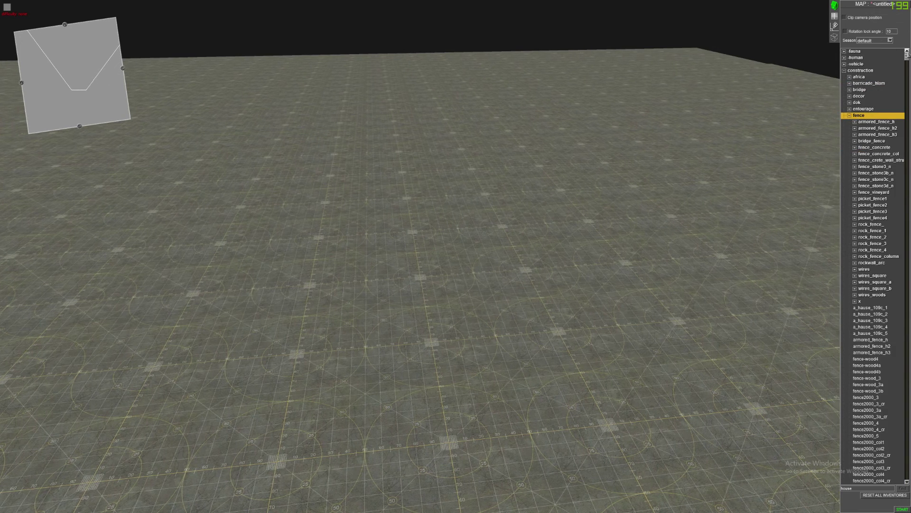
pyautogui.scroll(-5, 872, 214)
pyautogui.scroll(-5, 872, 213)
pyautogui.click(872, 277)
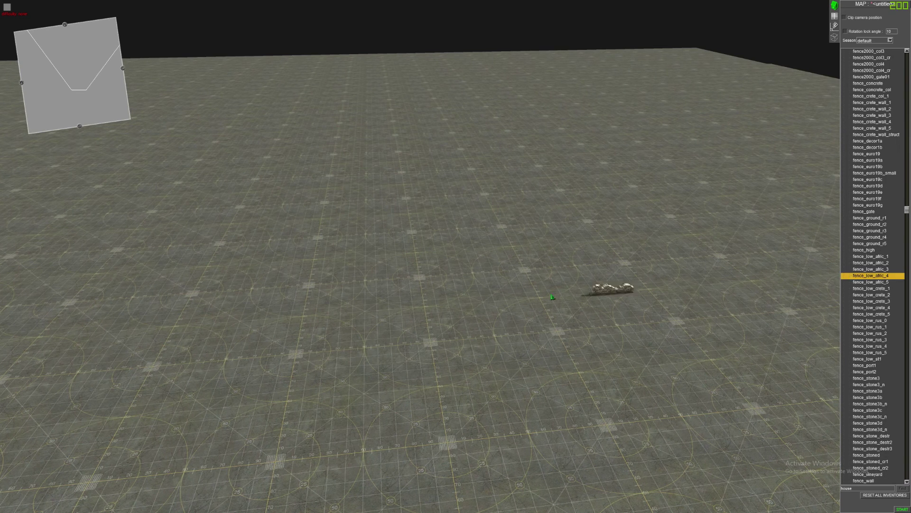
pyautogui.press('Down')
pyautogui.press('Down')
pyautogui.press('Down')
pyautogui.press('Down')
pyautogui.press('Down')
pyautogui.press('Down')
pyautogui.press('Down')
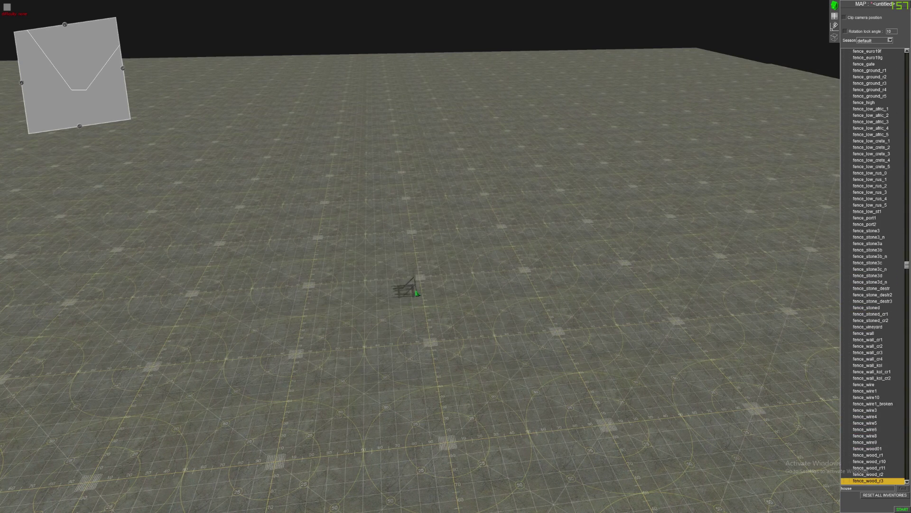
pyautogui.press('Down')
pyautogui.press('Down')
pyautogui.press('Down')
pyautogui.press('Down')
pyautogui.press('Escape')
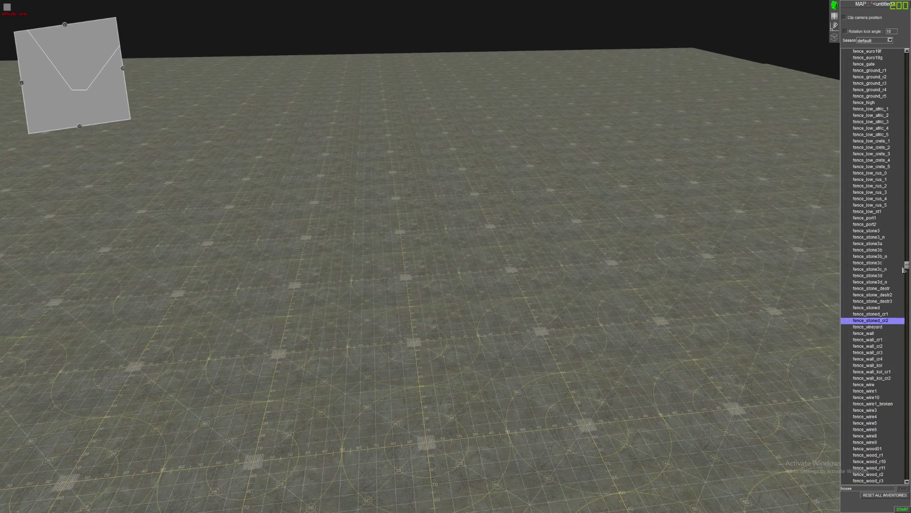
pyautogui.moveTo(907, 267); pyautogui.dragTo(907, 89)
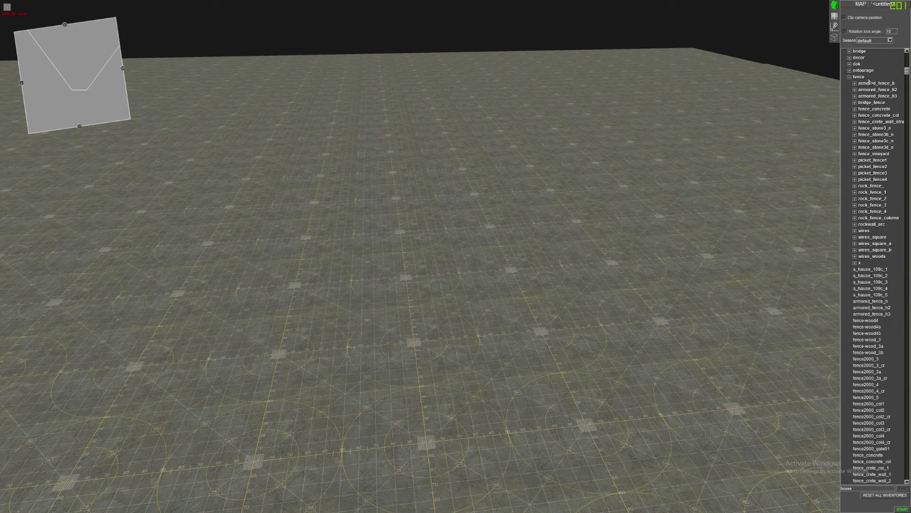
pyautogui.doubleClick(859, 115)
pyautogui.doubleClick(862, 160)
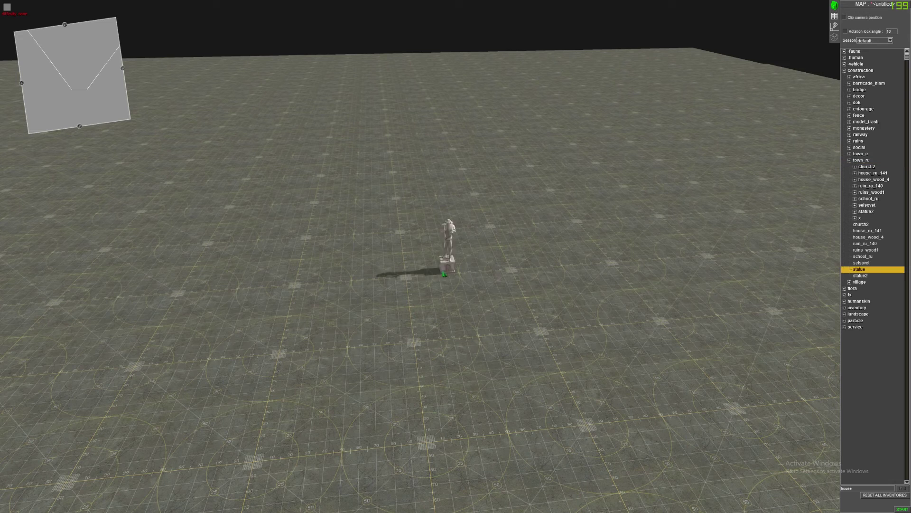
pyautogui.press('Up')
pyautogui.press('Up')
pyautogui.press('Up')
pyautogui.click(438, 288)
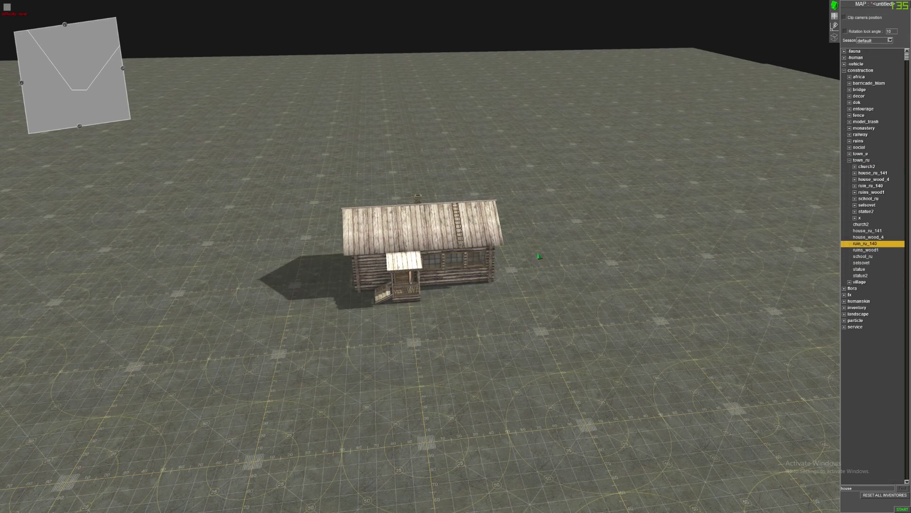
pyautogui.press('Down')
pyautogui.click(588, 228)
pyautogui.press('Down')
pyautogui.hotkey('ctrl', 'z')
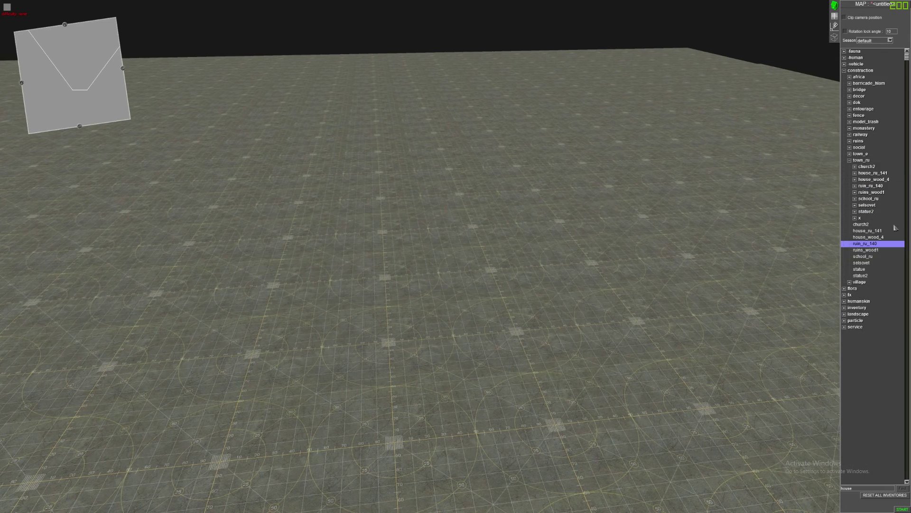
pyautogui.doubleClick(859, 161)
pyautogui.doubleClick(858, 148)
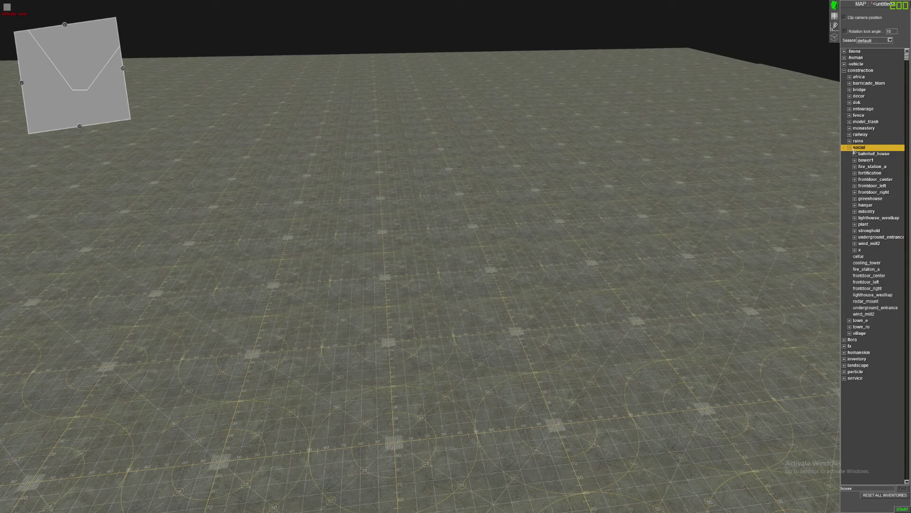
pyautogui.doubleClick(858, 147)
pyautogui.press('Down')
pyautogui.press('Down')
pyautogui.press('Down')
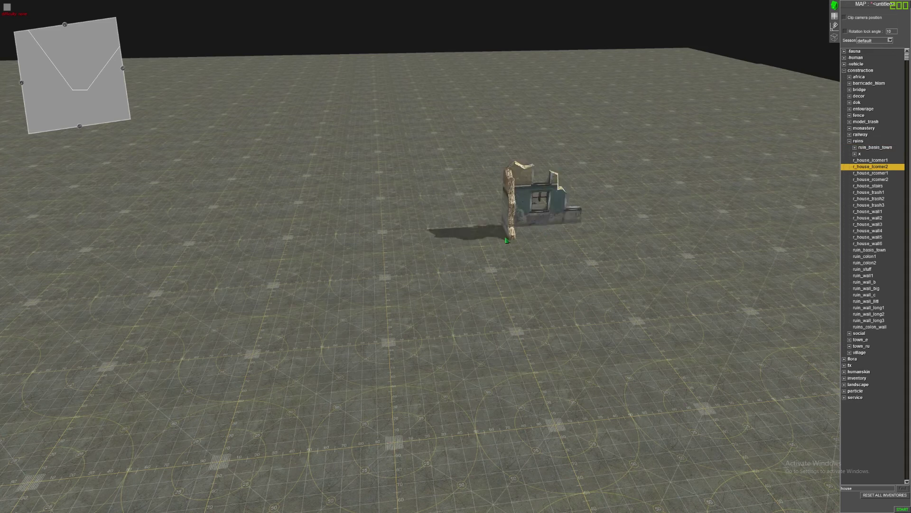
pyautogui.press('Down')
pyautogui.press('Down')
pyautogui.press('Down')
pyautogui.press('Down')
pyautogui.press('Down')
pyautogui.press('Down')
pyautogui.press('Down')
pyautogui.press('Down')
pyautogui.press('Down')
pyautogui.press('Down')
pyautogui.press('Down')
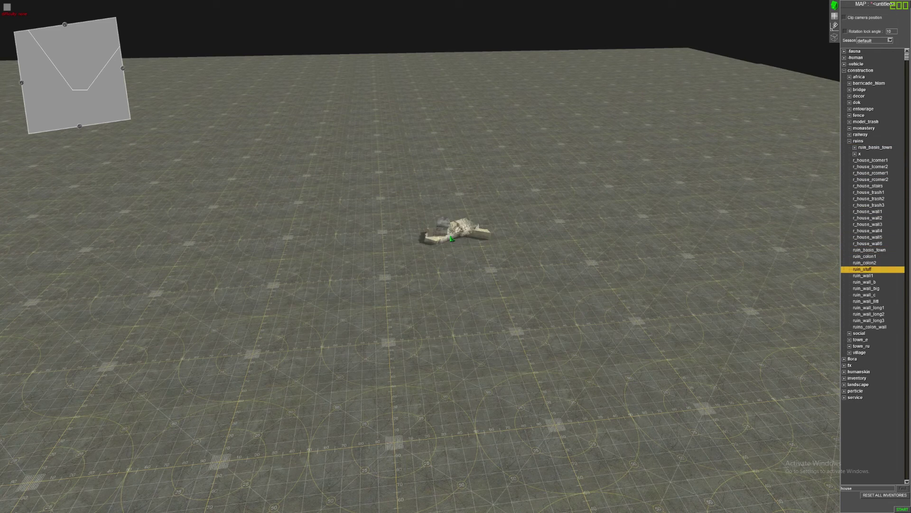
pyautogui.press('Down')
pyautogui.press('Down')
pyautogui.press('Down')
pyautogui.press('Down')
pyautogui.doubleClick(857, 141)
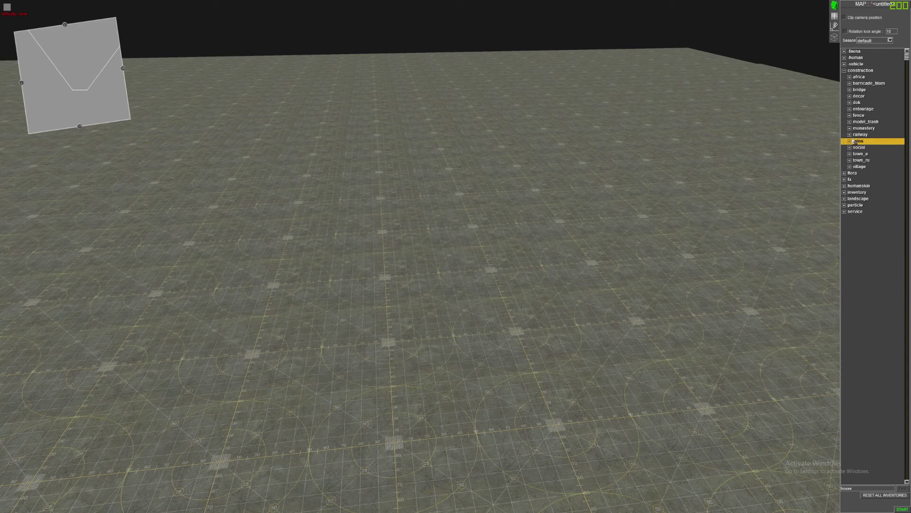
pyautogui.moveTo(602, 217)
pyautogui.mouseDown(button='middle')
pyautogui.moveTo(596, 246)
pyautogui.moveTo(598, 237)
pyautogui.moveTo(478, 240)
pyautogui.moveTo(499, 246)
pyautogui.mouseUp(button='middle')
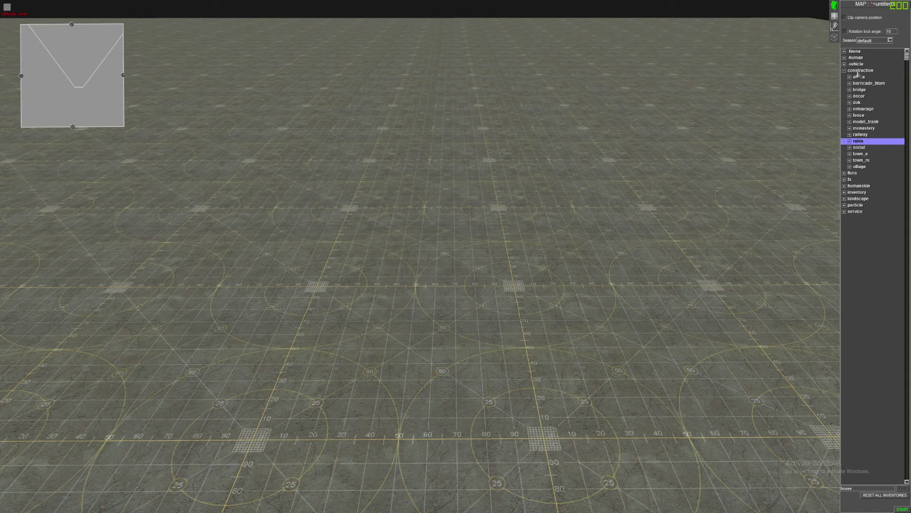
pyautogui.doubleClick(861, 105)
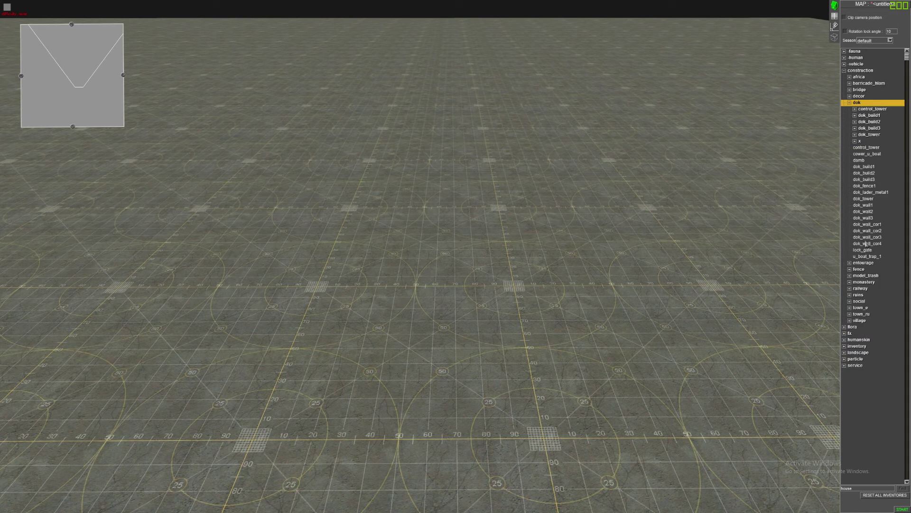
pyautogui.click(871, 192)
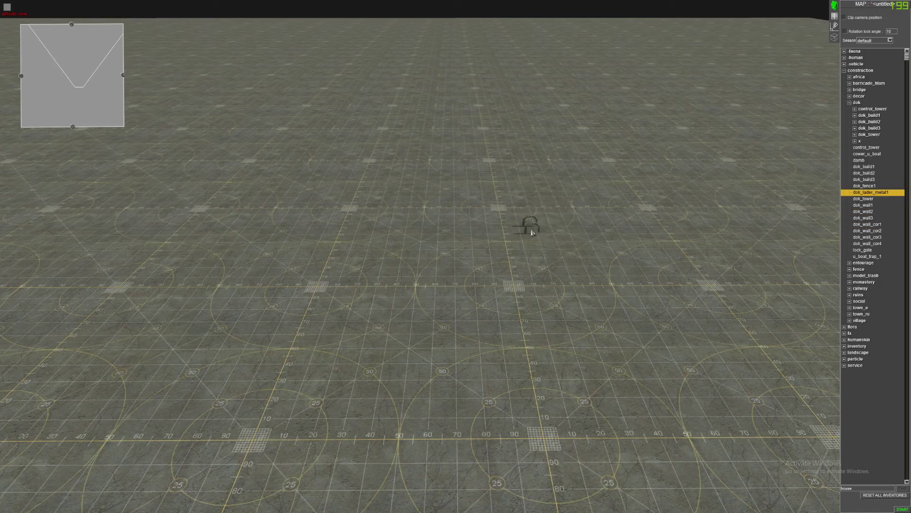
pyautogui.scroll(3, 530, 229)
pyautogui.press('Down')
pyautogui.press('Down')
pyautogui.moveTo(530, 235)
pyautogui.mouseDown(button='middle')
pyautogui.moveTo(599, 242)
pyautogui.moveTo(498, 299)
pyautogui.mouseUp(button='middle')
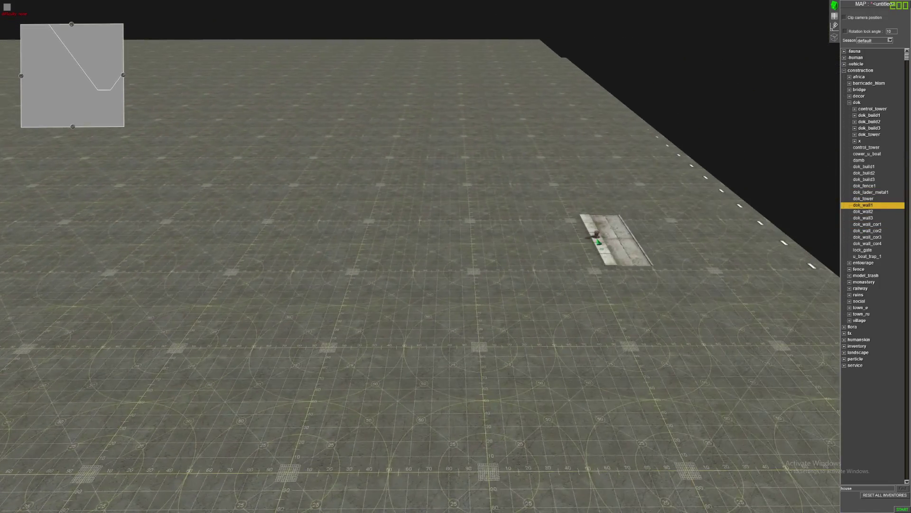
pyautogui.scroll(4, 541, 285)
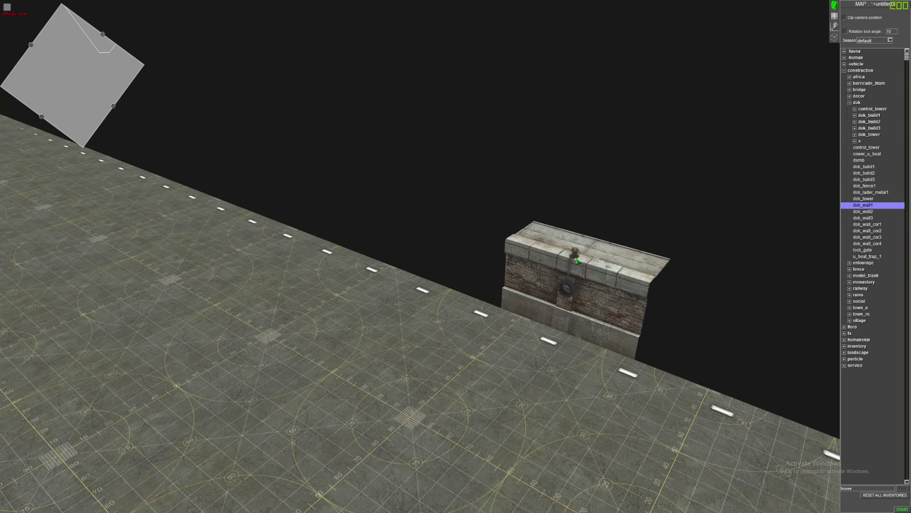
pyautogui.scroll(1, 578, 262)
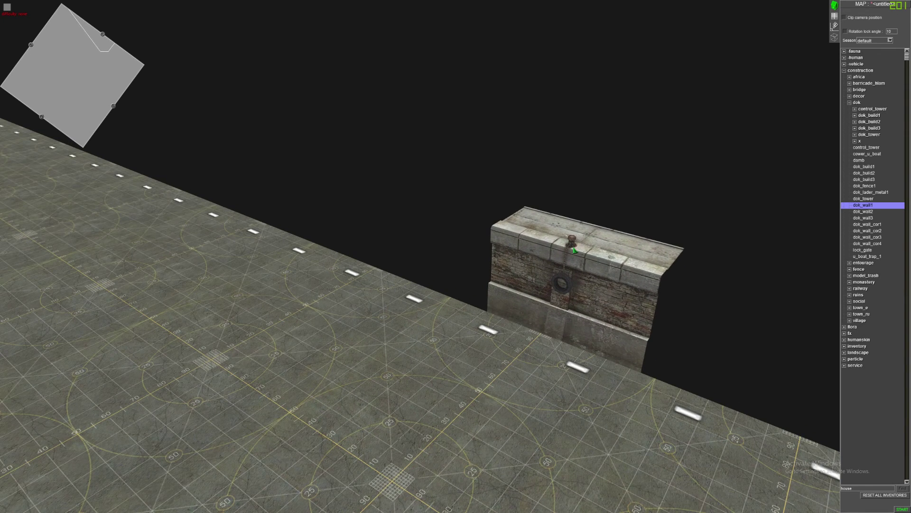
pyautogui.moveTo(574, 246); pyautogui.dragTo(541, 284, button='middle')
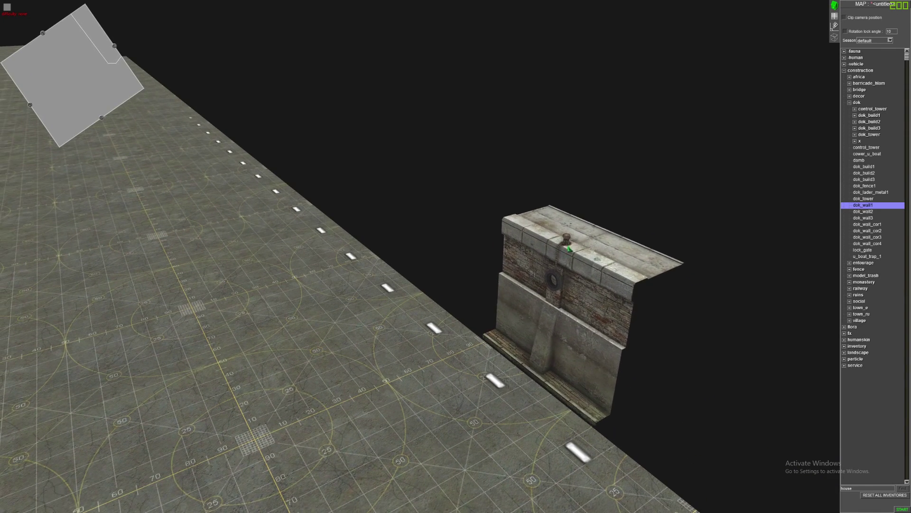
pyautogui.press('Escape')
pyautogui.click(864, 167)
pyautogui.press('Down')
pyautogui.press('Down')
pyautogui.press('Down')
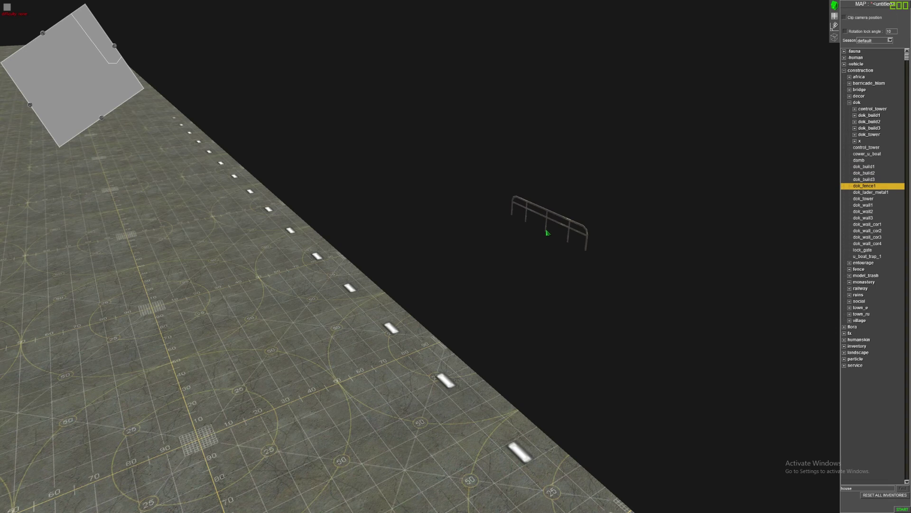
pyautogui.press('Down')
pyautogui.press('Down')
pyautogui.press('Down')
pyautogui.press('Down')
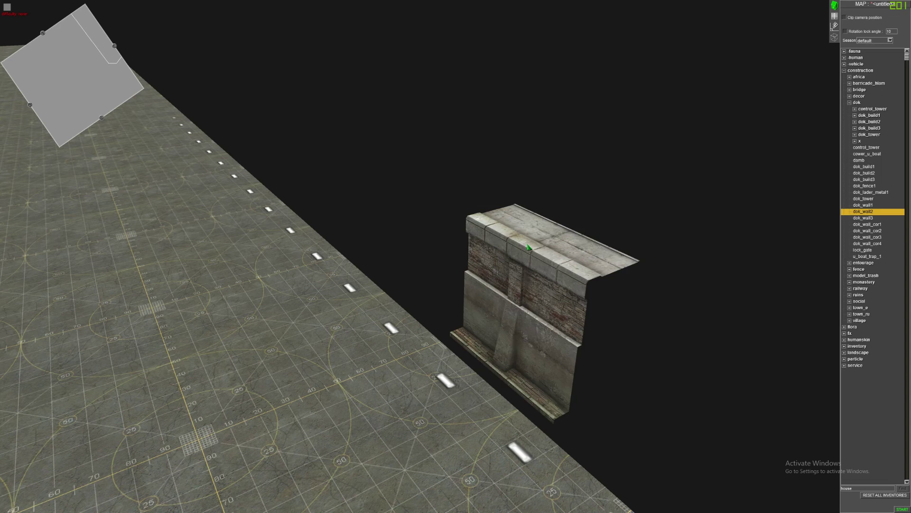
pyautogui.press('Escape')
pyautogui.moveTo(528, 248); pyautogui.dragTo(498, 242, button='middle')
pyautogui.click(859, 140)
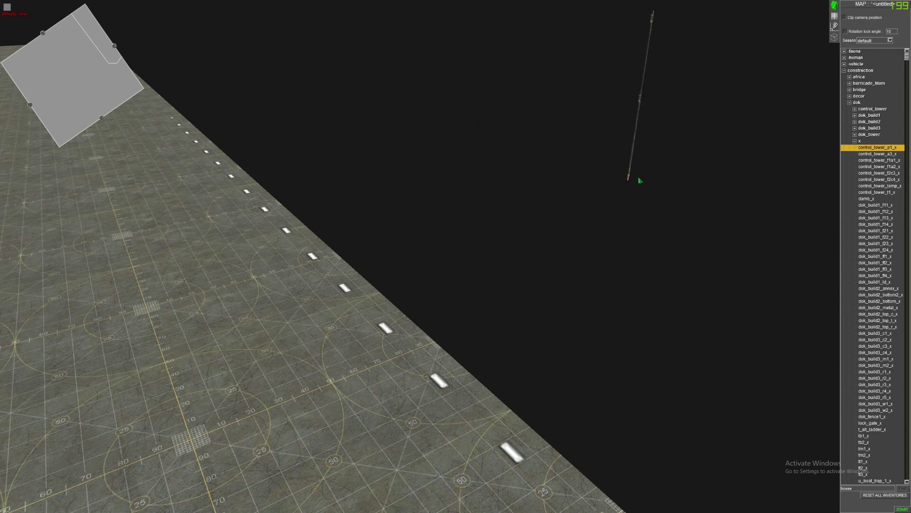
pyautogui.press('Up')
pyautogui.click(857, 142)
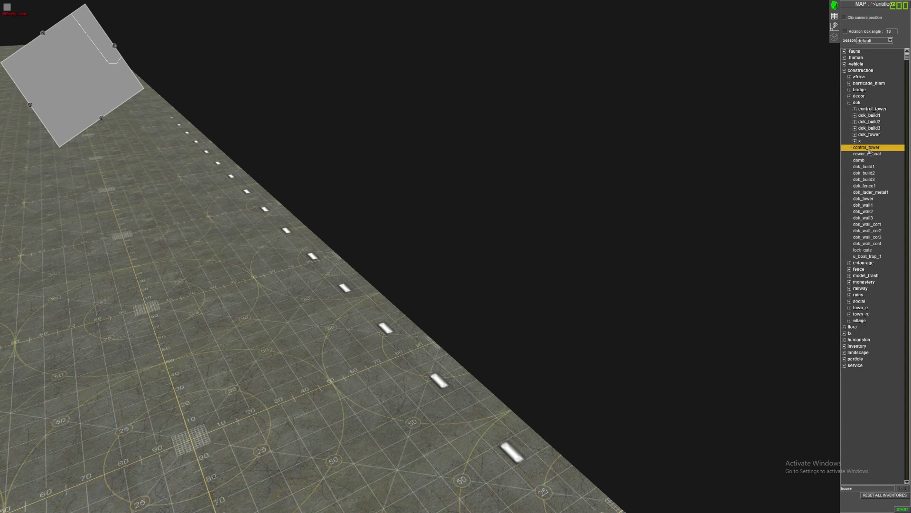
pyautogui.moveTo(499, 285); pyautogui.dragTo(322, 348, button='middle')
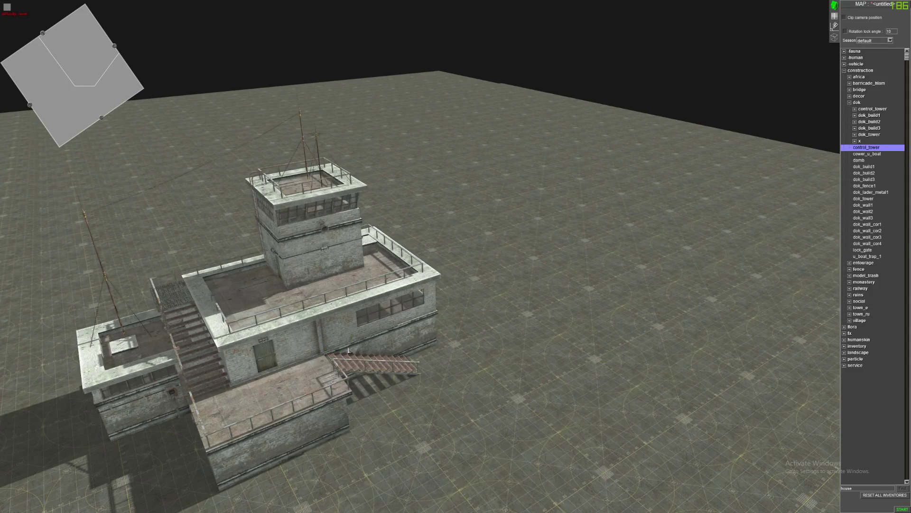
pyautogui.click(857, 101)
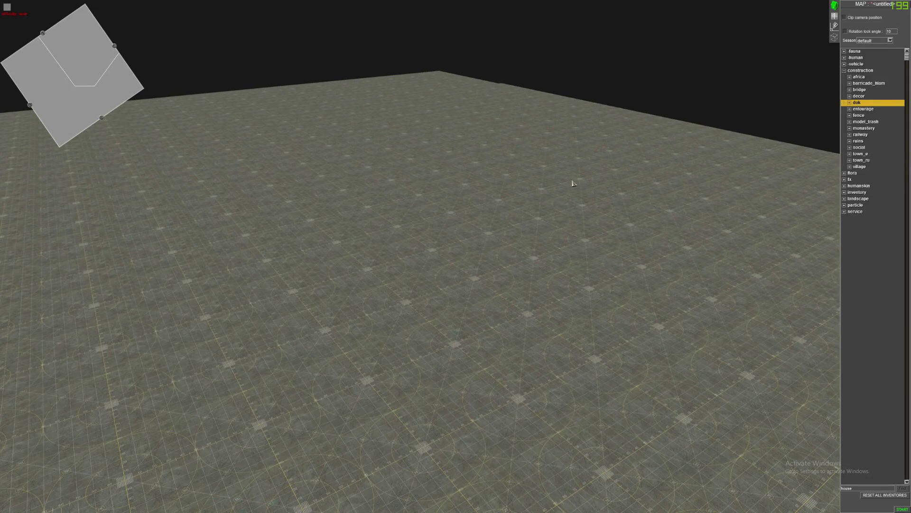
pyautogui.moveTo(574, 184)
pyautogui.mouseDown(button='middle')
pyautogui.moveTo(478, 198)
pyautogui.moveTo(499, 214)
pyautogui.moveTo(532, 215)
pyautogui.moveTo(521, 215)
pyautogui.moveTo(539, 239)
pyautogui.mouseUp(button='middle')
pyautogui.click(845, 70)
pyautogui.scroll(-4, 539, 238)
pyautogui.scroll(-3, 545, 229)
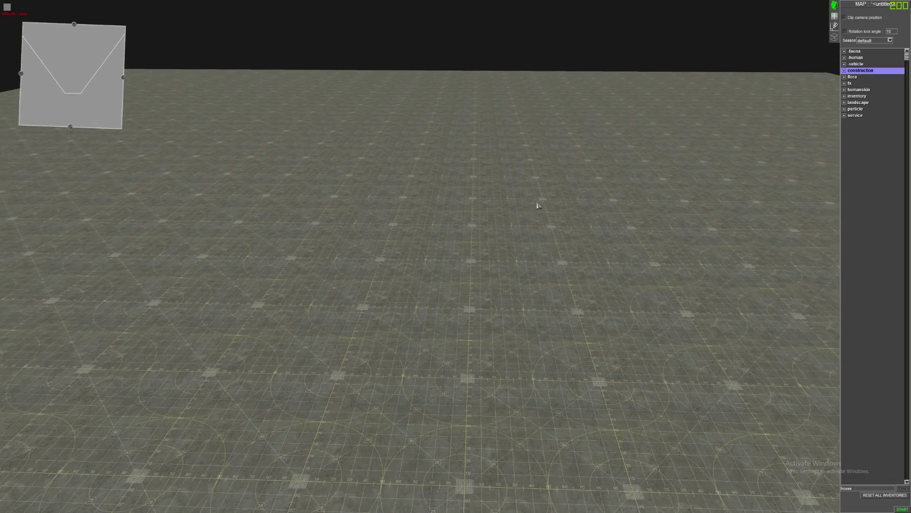
pyautogui.scroll(-2, 552, 212)
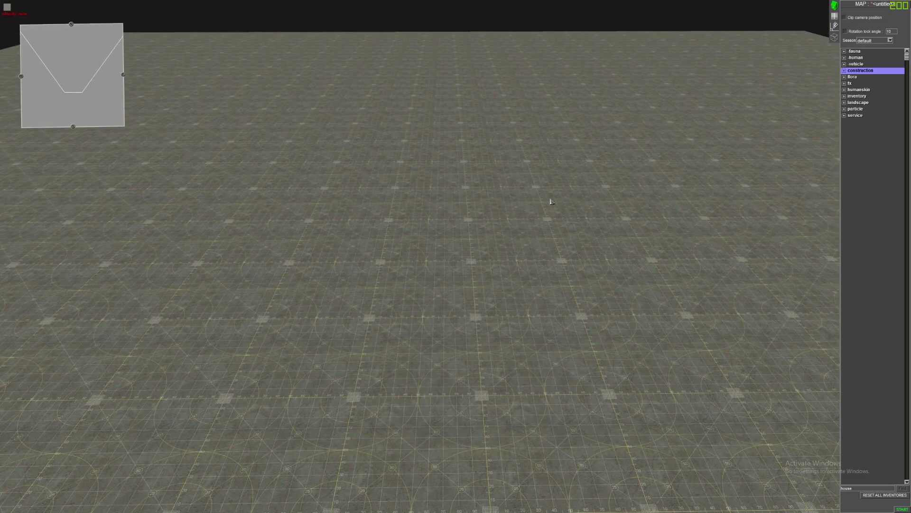
pyautogui.moveTo(550, 202); pyautogui.dragTo(555, 261, button='middle')
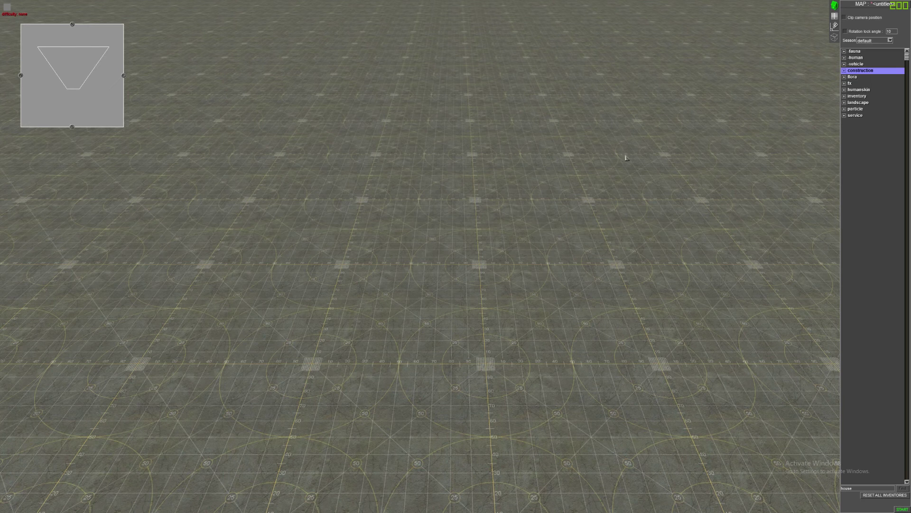
# Switch to mission mode and try a new mission, dismissing the save-the-map warning
pyautogui.press('F3')
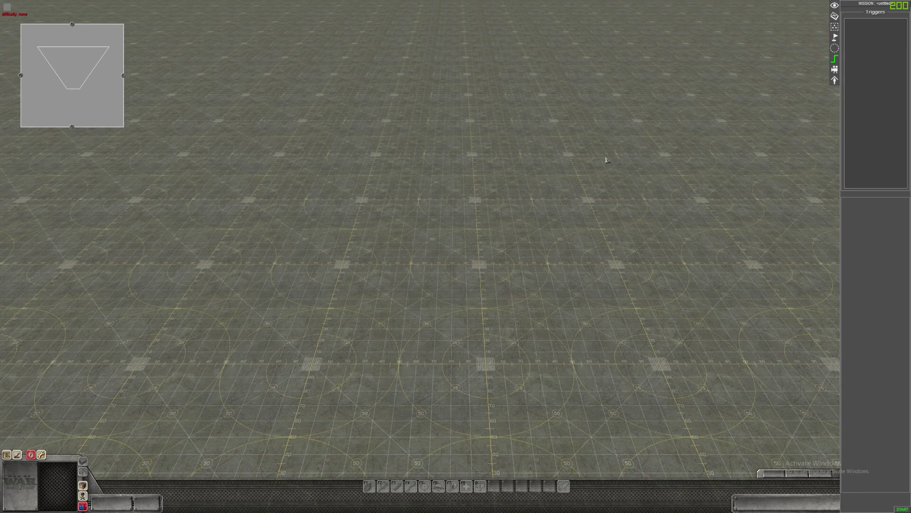
pyautogui.moveTo(595, 163); pyautogui.dragTo(586, 151, button='middle')
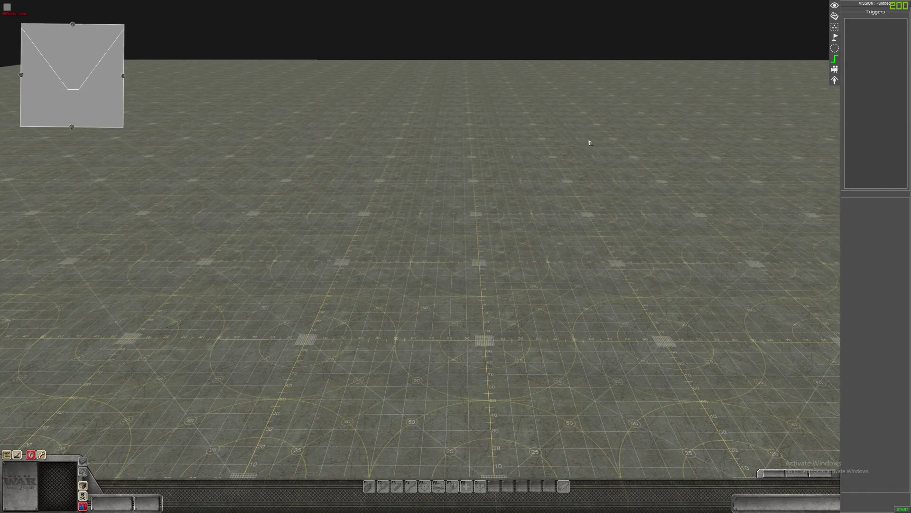
pyautogui.moveTo(584, 122)
pyautogui.mouseDown(button='middle')
pyautogui.moveTo(510, 180)
pyautogui.moveTo(440, 207)
pyautogui.moveTo(512, 216)
pyautogui.mouseUp(button='middle')
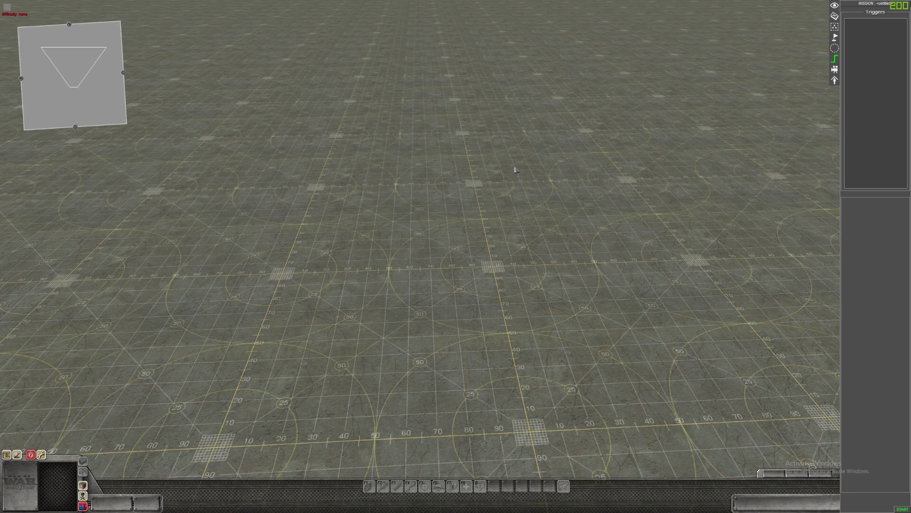
pyautogui.scroll(-2, 498, 171)
pyautogui.scroll(-2, 494, 178)
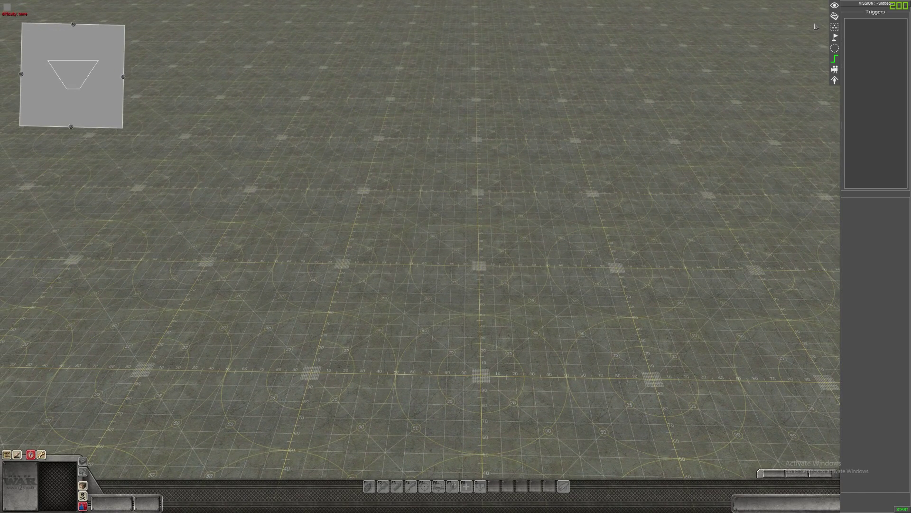
pyautogui.click(870, 6)
pyautogui.click(456, 228)
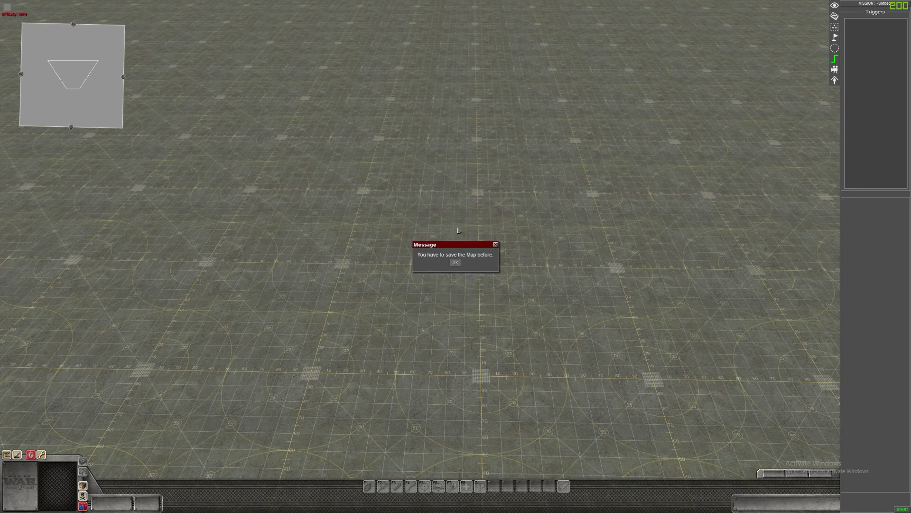
pyautogui.click(455, 264)
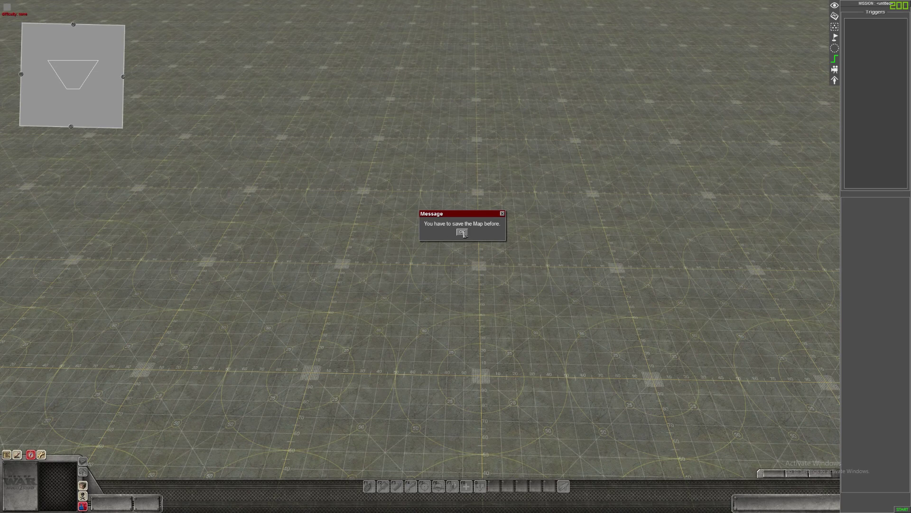
# Back in map editing, place church_belgium from construction > town_e on the terrain
pyautogui.click(463, 232)
pyautogui.press('F2')
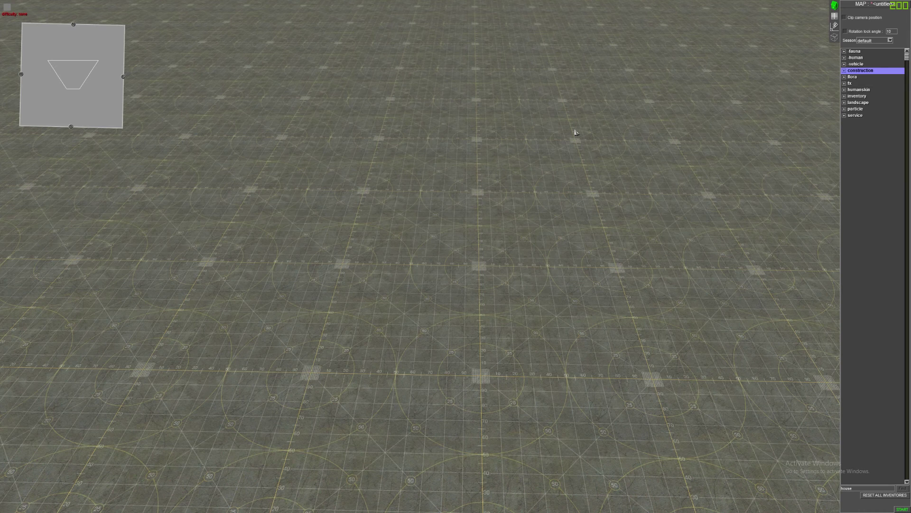
pyautogui.scroll(-2, 578, 132)
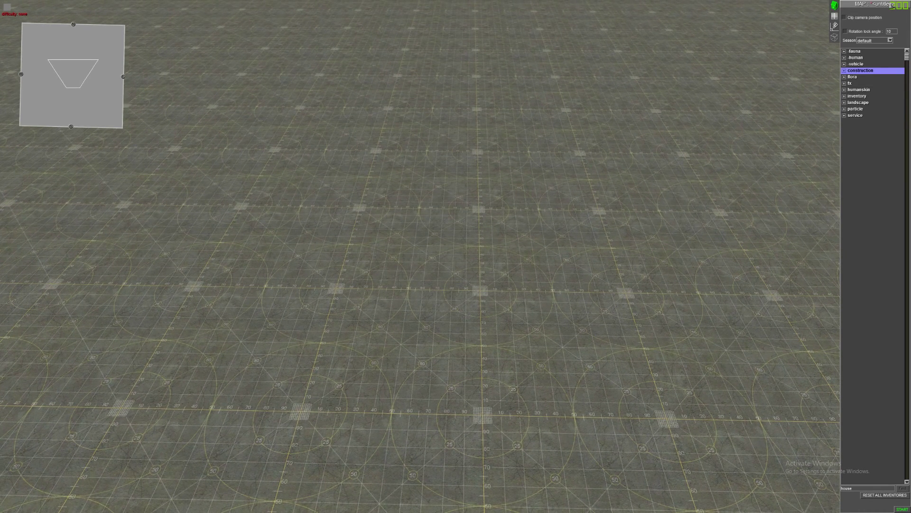
pyautogui.click(853, 77)
pyautogui.click(860, 69)
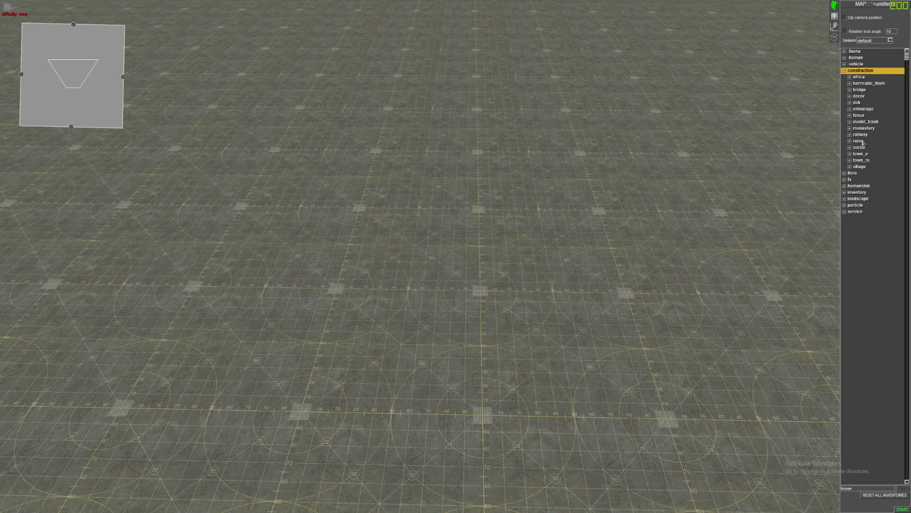
pyautogui.click(862, 155)
pyautogui.scroll(-2, 881, 408)
pyautogui.click(870, 454)
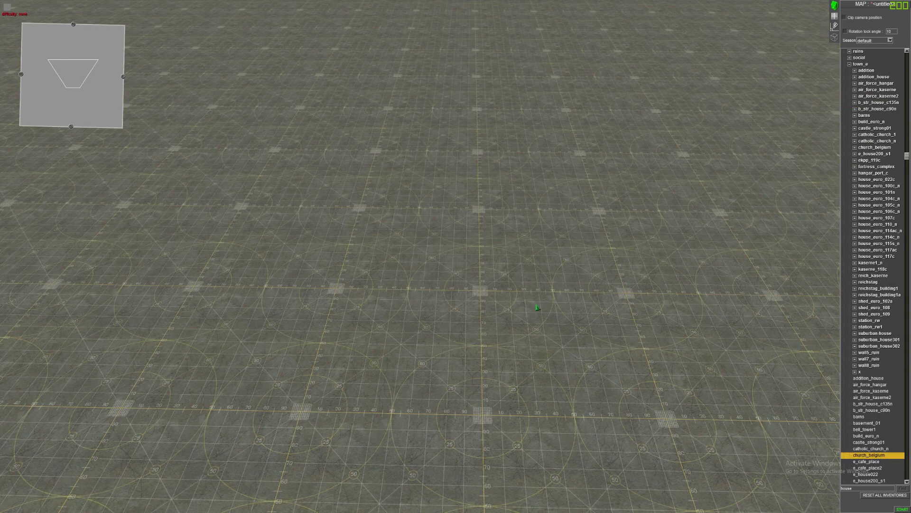
pyautogui.click(472, 235)
pyautogui.scroll(-5, 508, 273)
pyautogui.moveTo(508, 272); pyautogui.dragTo(642, 214, button='middle')
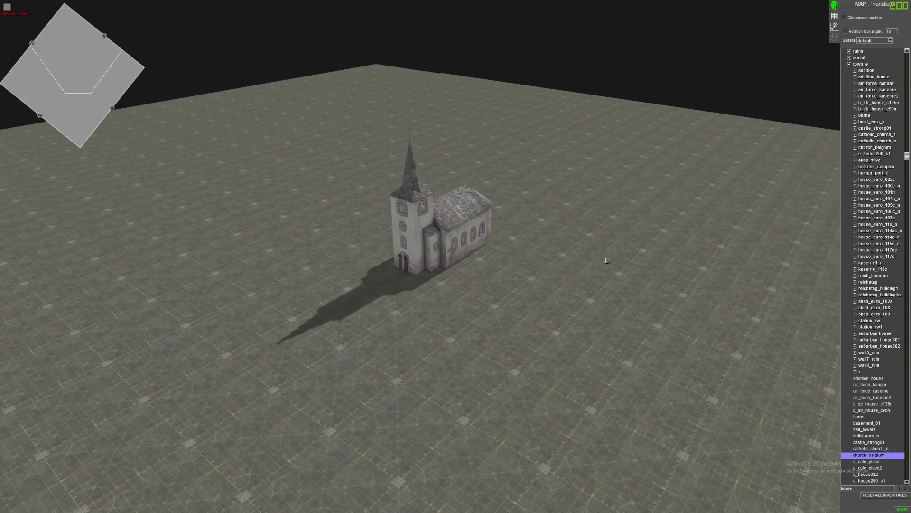
# Save the map as 'tutorial'
pyautogui.click(864, 64)
pyautogui.press('Escape')
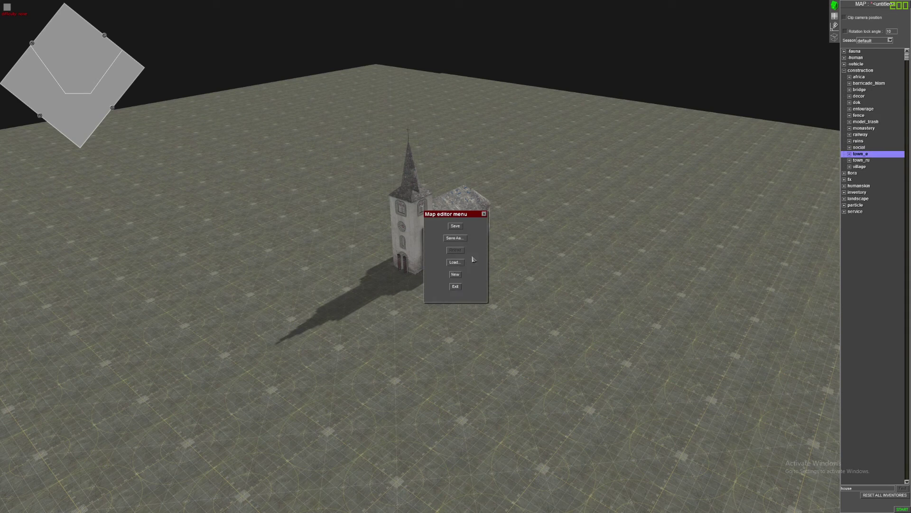
pyautogui.click(457, 226)
pyautogui.write('tutorial')
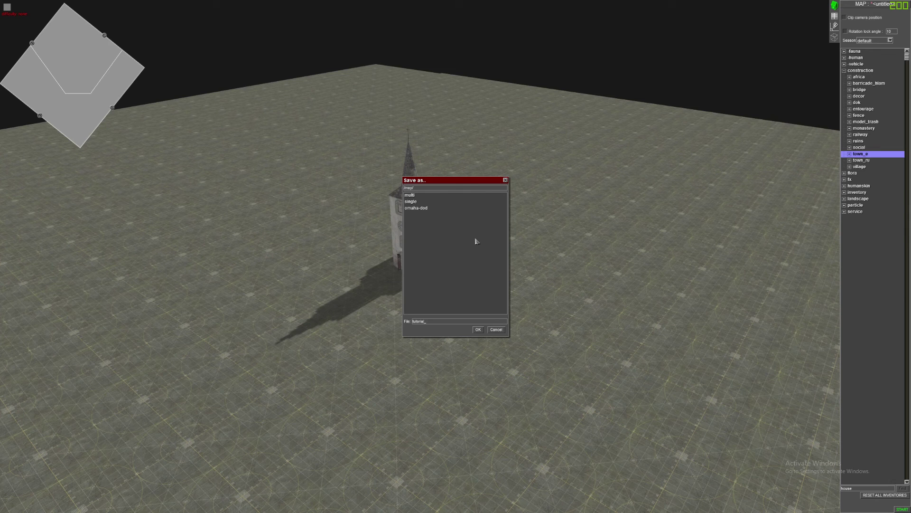
pyautogui.press('Return')
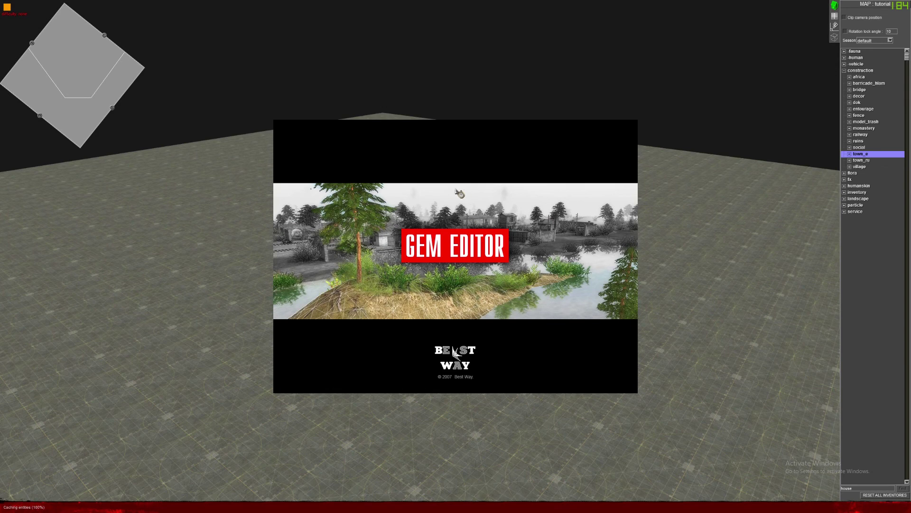
pyautogui.moveTo(507, 252); pyautogui.dragTo(498, 267, button='middle')
pyautogui.scroll(3, 498, 267)
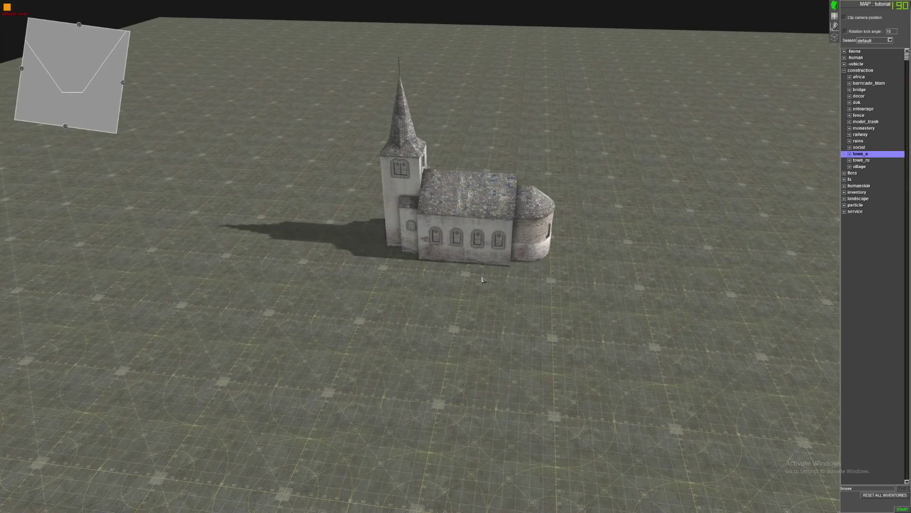
pyautogui.moveTo(524, 254); pyautogui.dragTo(562, 260, button='right')
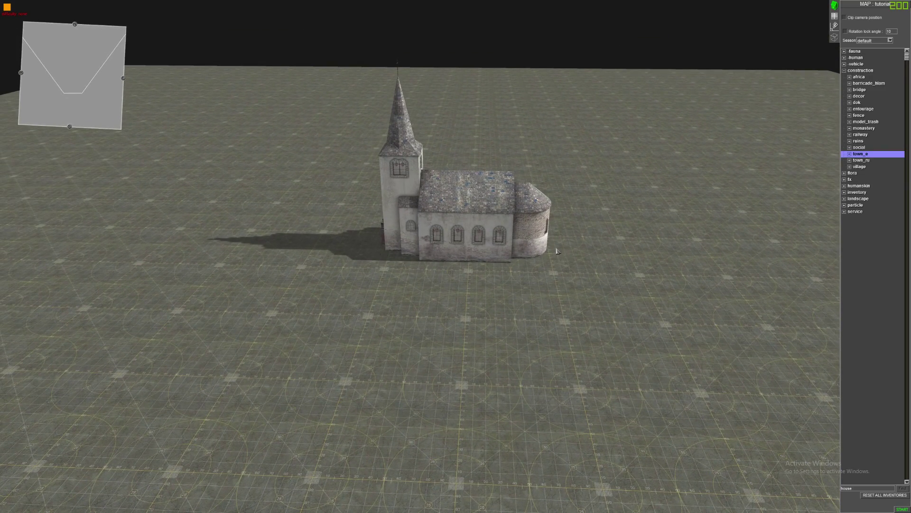
# In mission editing, save a new mission 0 with Save As
pyautogui.press('F3')
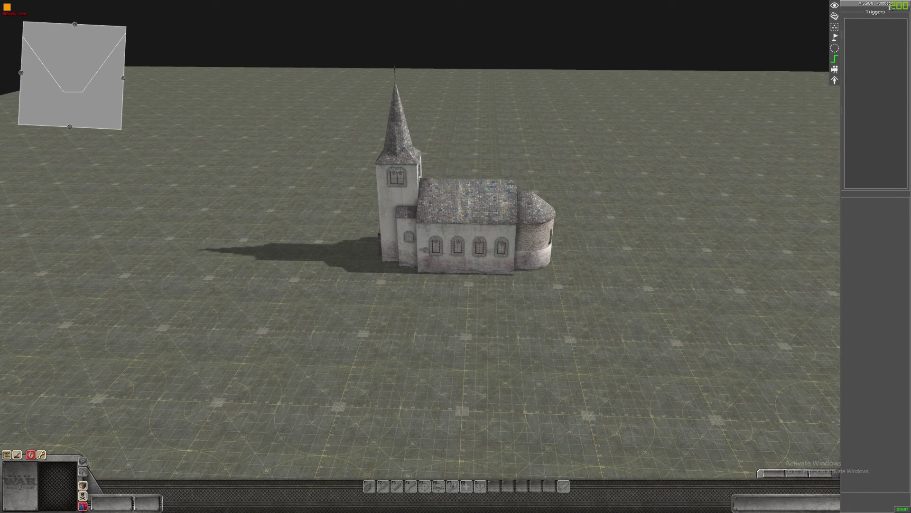
pyautogui.press('Escape')
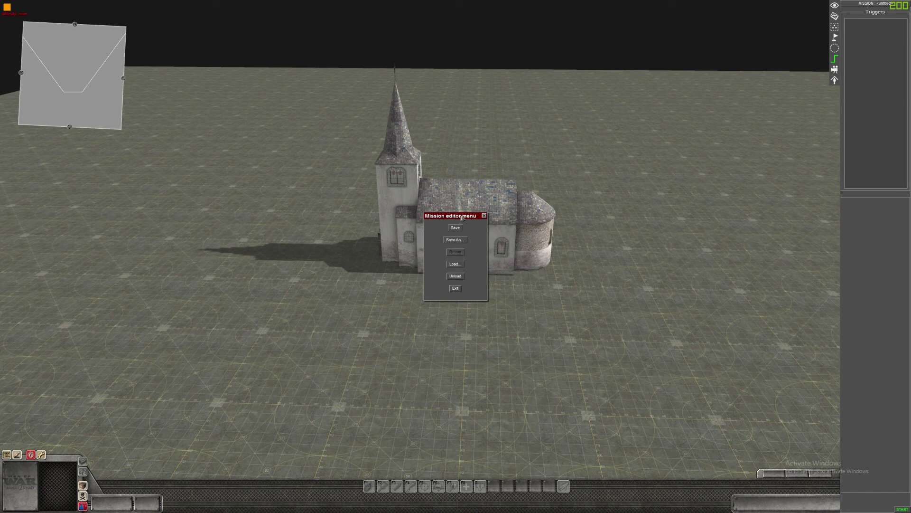
pyautogui.moveTo(464, 216); pyautogui.dragTo(608, 174)
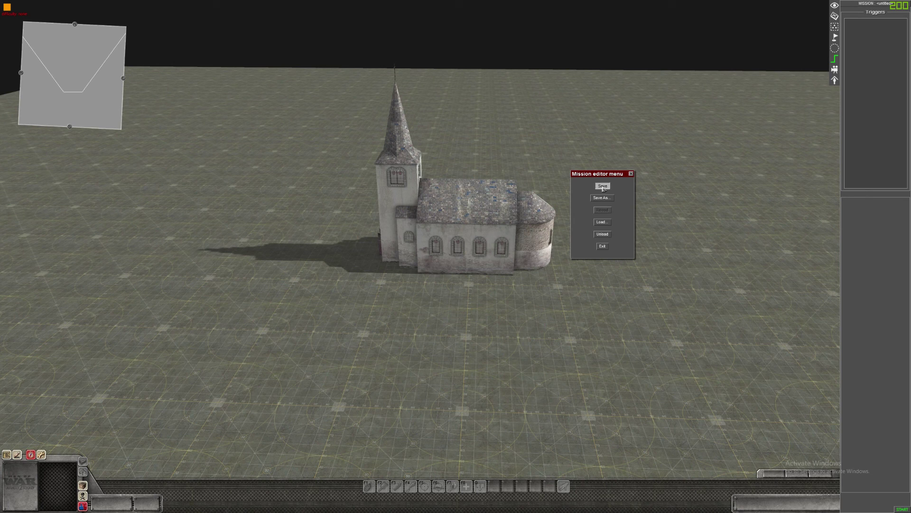
pyautogui.click(603, 186)
pyautogui.moveTo(444, 181); pyautogui.dragTo(616, 154)
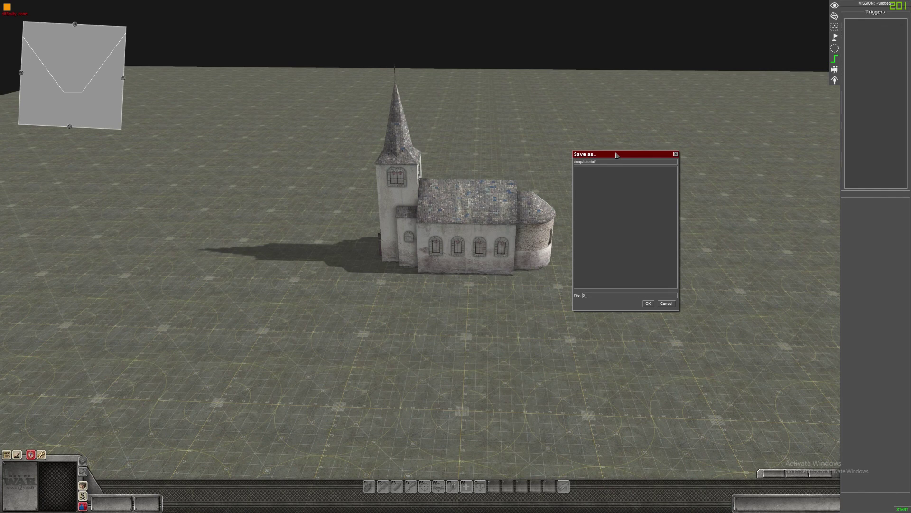
pyautogui.click(648, 303)
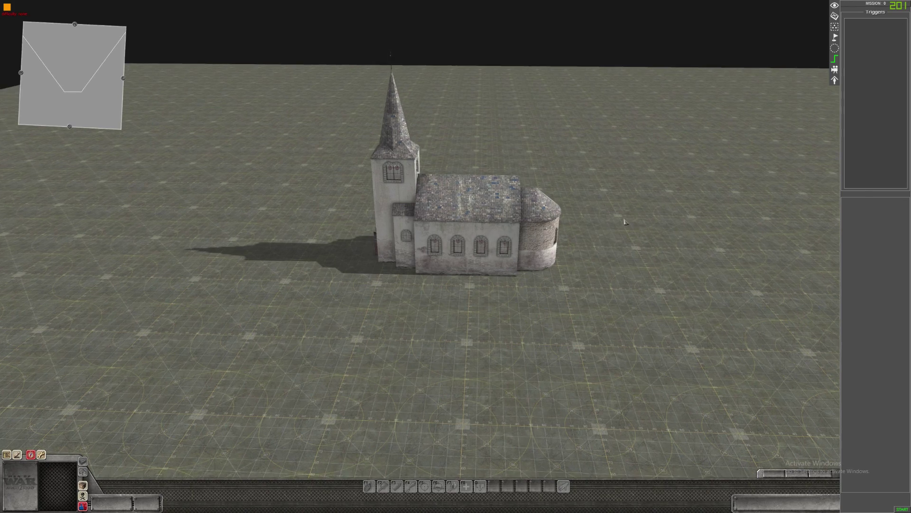
pyautogui.moveTo(616, 223); pyautogui.dragTo(626, 215, button='middle')
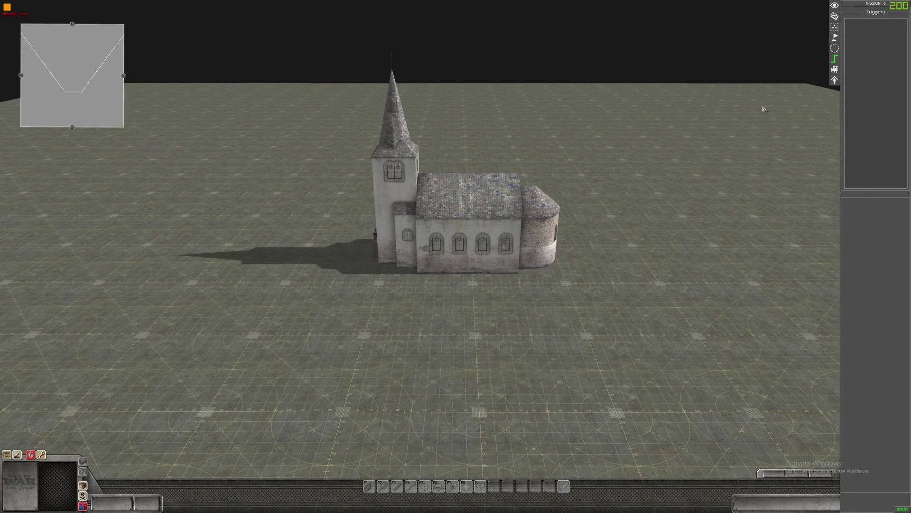
pyautogui.scroll(1, 763, 109)
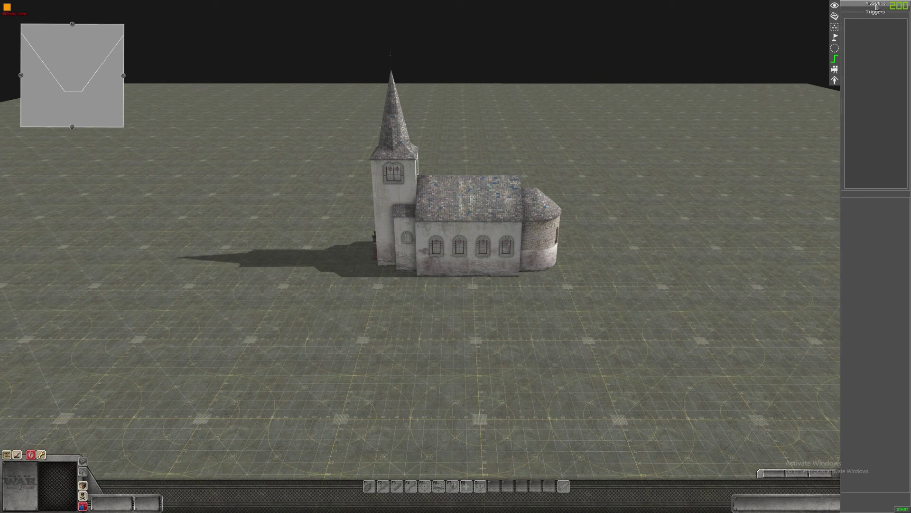
# Load the saved mission 0.mi back for editing
pyautogui.click(876, 5)
pyautogui.click(455, 264)
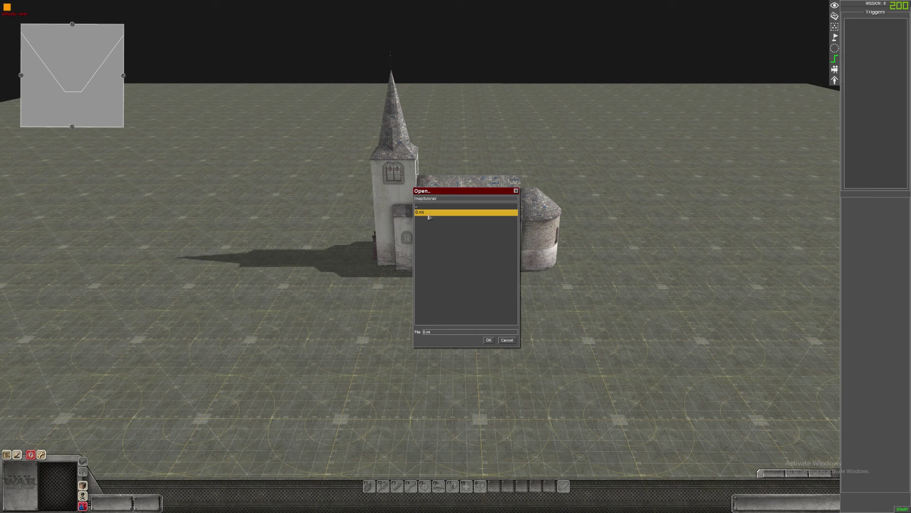
pyautogui.click(488, 341)
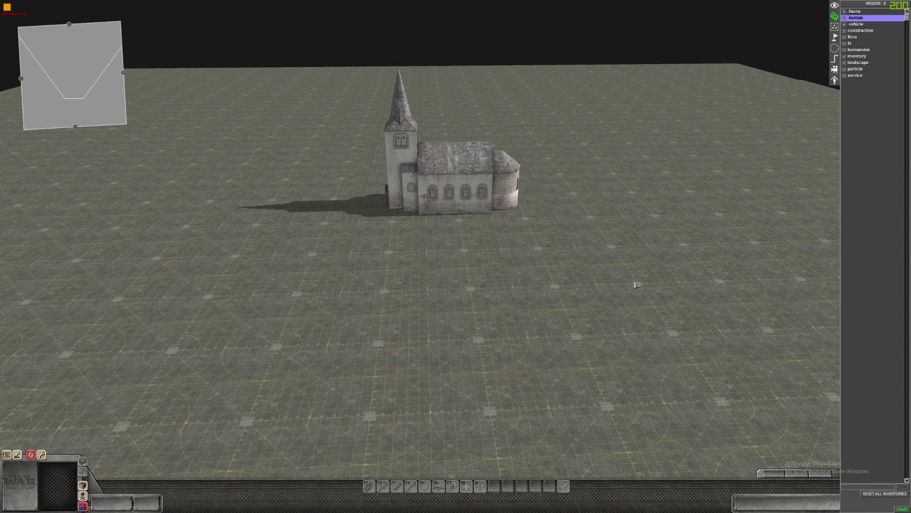
pyautogui.scroll(2, 636, 284)
pyautogui.scroll(2, 636, 285)
# Place a Sherman tank from vehicle > tank_medium in front of the church
pyautogui.click(844, 24)
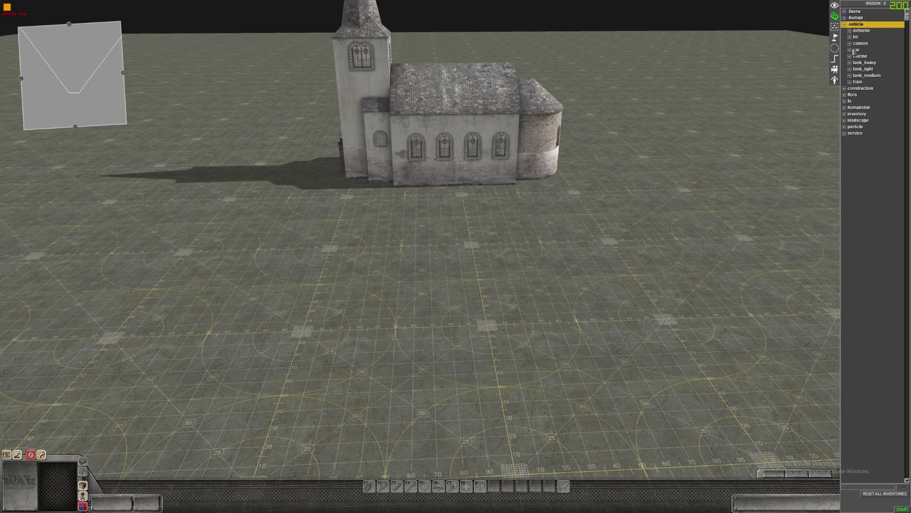
pyautogui.click(850, 75)
pyautogui.click(862, 344)
pyautogui.click(420, 285)
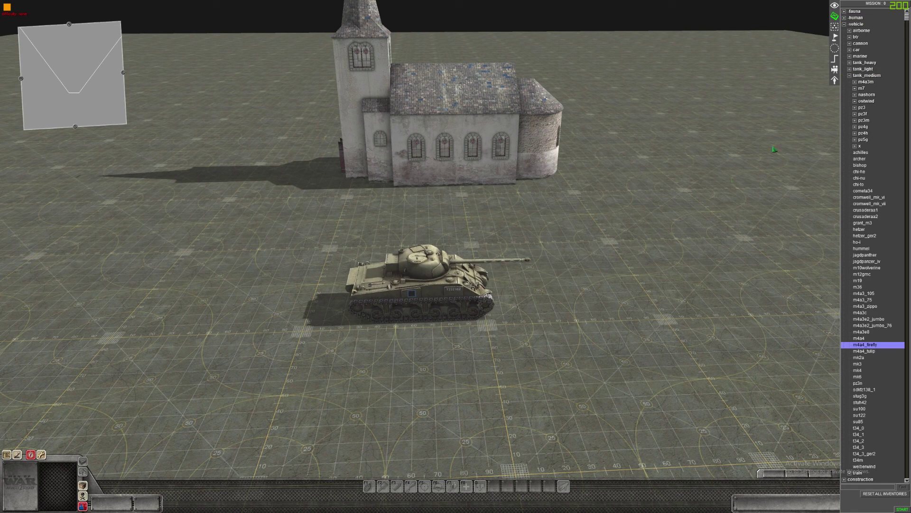
pyautogui.click(845, 24)
# Place three smg3 soldiers from human > rus beside the tank, nudging one into position
pyautogui.click(849, 30)
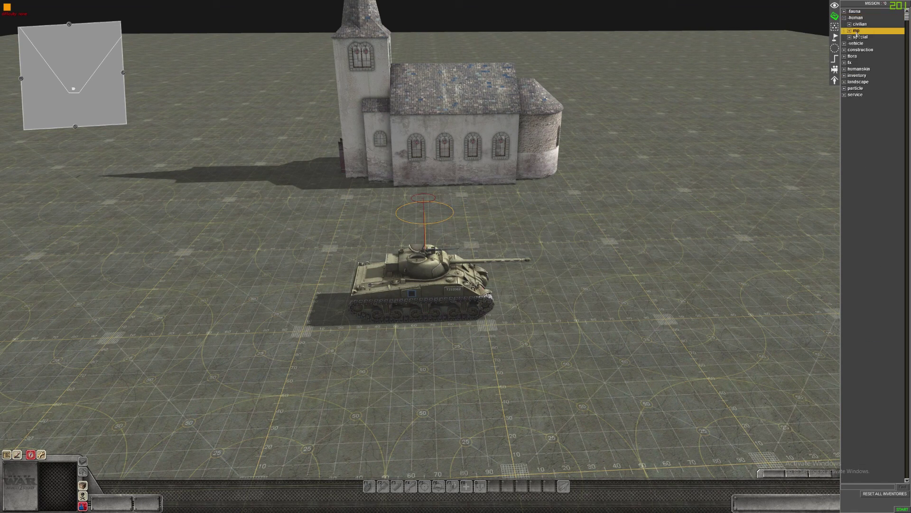
pyautogui.click(856, 63)
pyautogui.click(865, 280)
pyautogui.click(570, 257)
pyautogui.click(591, 271)
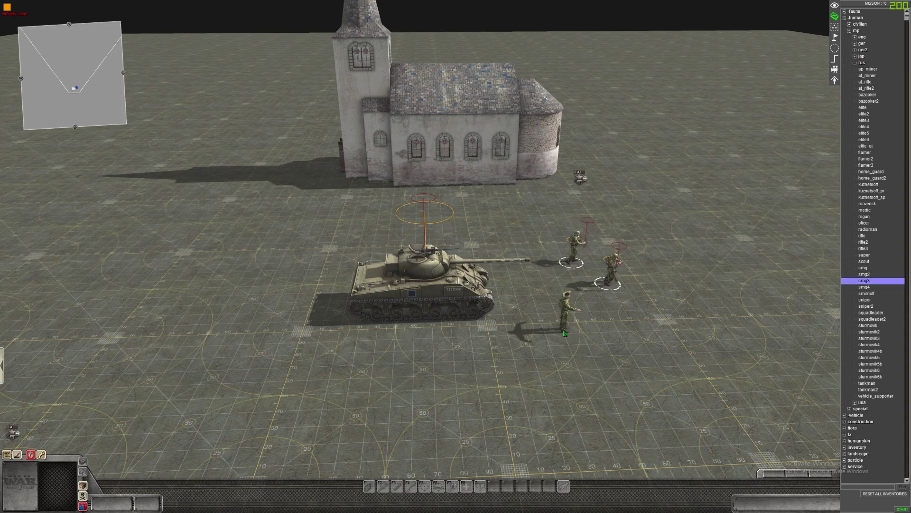
pyautogui.click(556, 313)
pyautogui.moveTo(570, 314); pyautogui.dragTo(583, 295, button='middle')
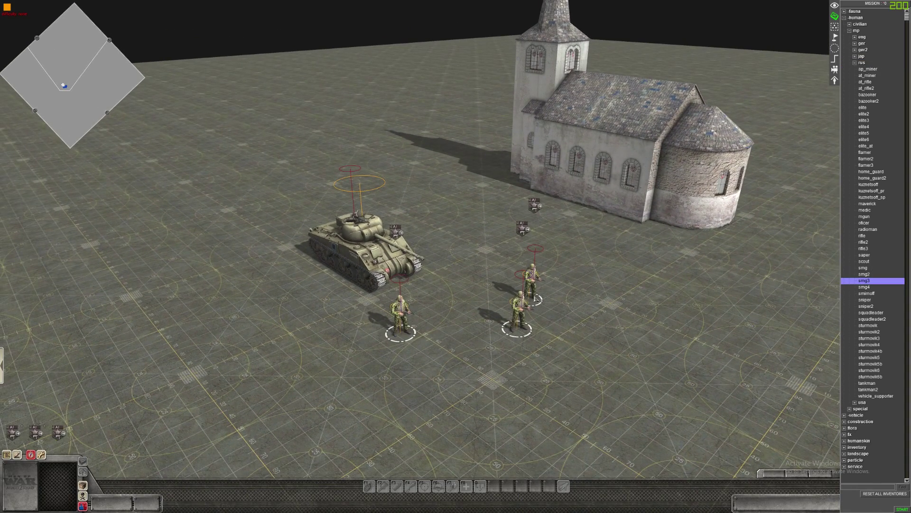
pyautogui.click(516, 320)
pyautogui.moveTo(516, 320); pyautogui.dragTo(491, 314)
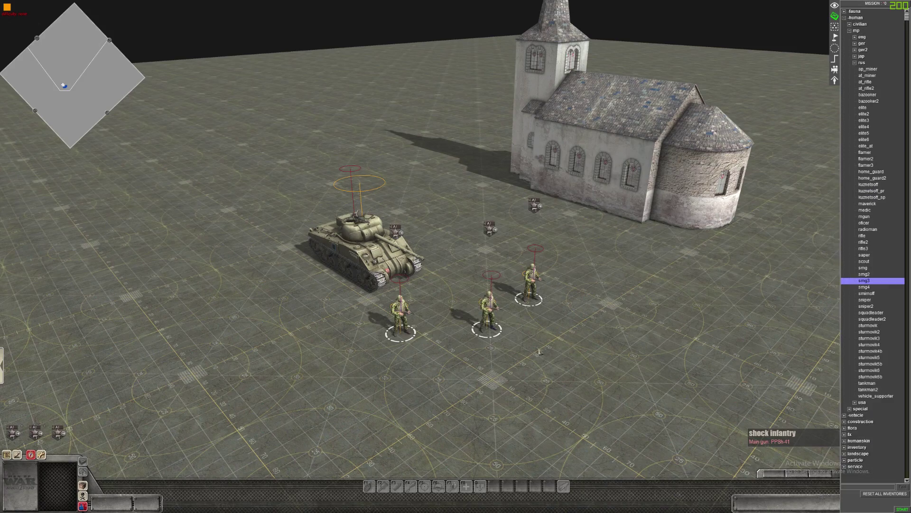
pyautogui.moveTo(492, 314); pyautogui.dragTo(465, 347, button='middle')
pyautogui.moveTo(464, 313); pyautogui.dragTo(449, 293)
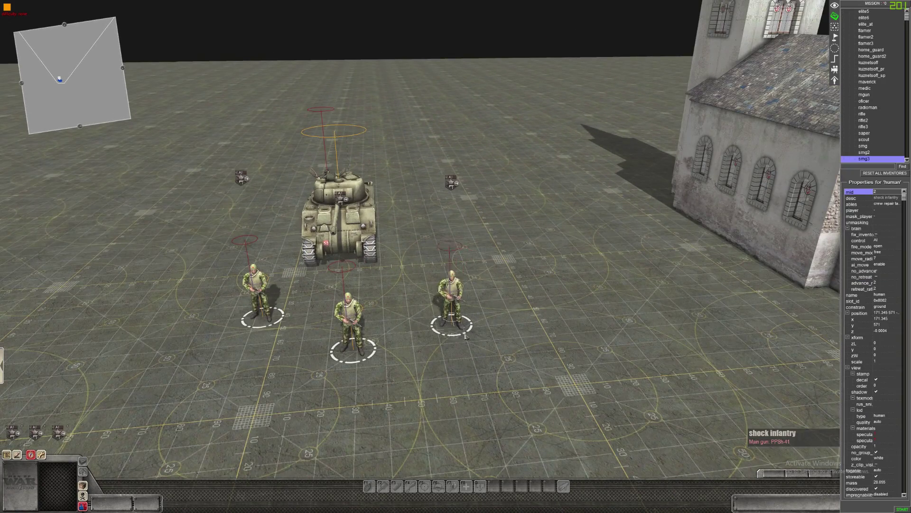
pyautogui.scroll(-3, 497, 362)
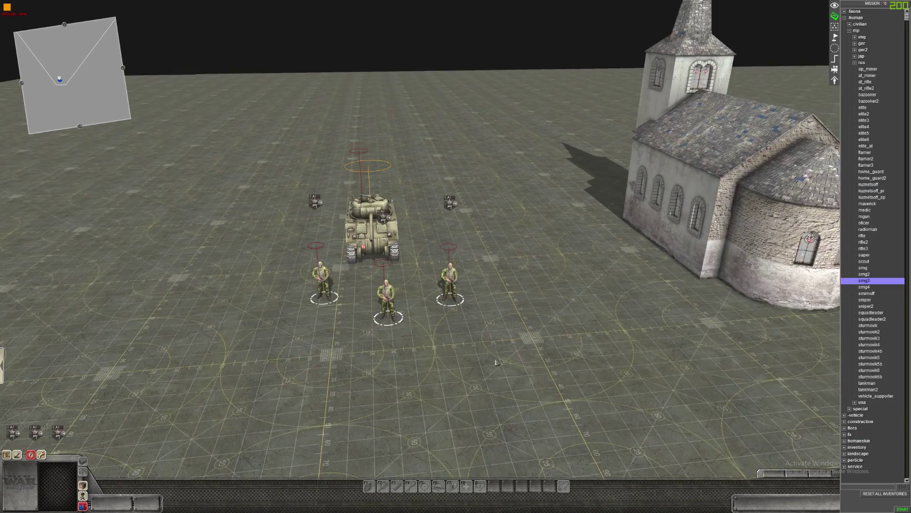
pyautogui.moveTo(496, 362)
pyautogui.mouseDown(button='middle')
pyautogui.moveTo(623, 374)
pyautogui.moveTo(661, 237)
pyautogui.moveTo(577, 244)
pyautogui.mouseUp(button='middle')
pyautogui.scroll(3, 661, 237)
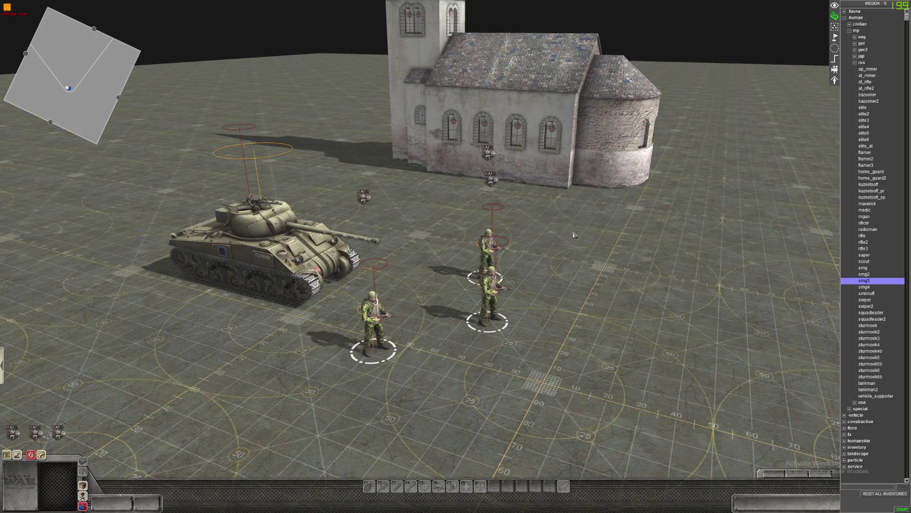
pyautogui.scroll(-5, 574, 234)
pyautogui.moveTo(573, 234)
pyautogui.mouseDown(button='middle')
pyautogui.moveTo(500, 190)
pyautogui.moveTo(679, 200)
pyautogui.moveTo(642, 187)
pyautogui.moveTo(427, 228)
pyautogui.mouseUp(button='middle')
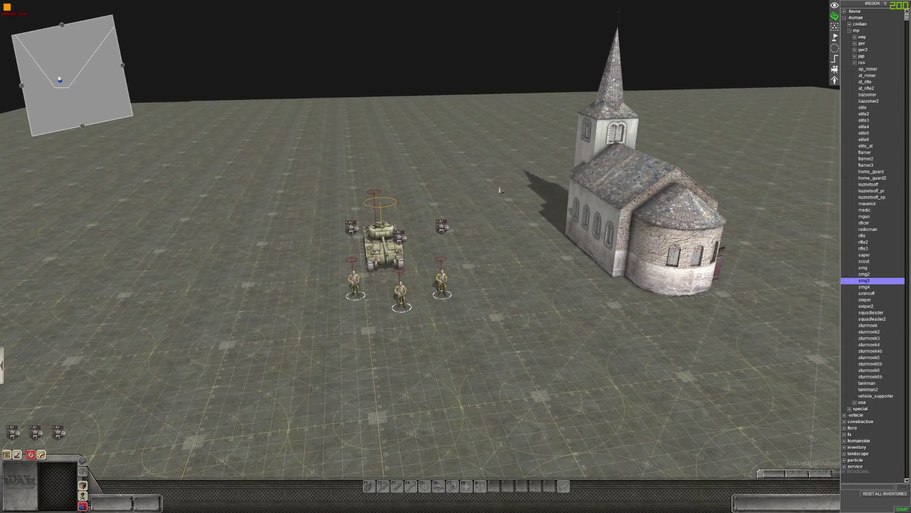
pyautogui.scroll(3, 680, 200)
pyautogui.scroll(3, 244, 252)
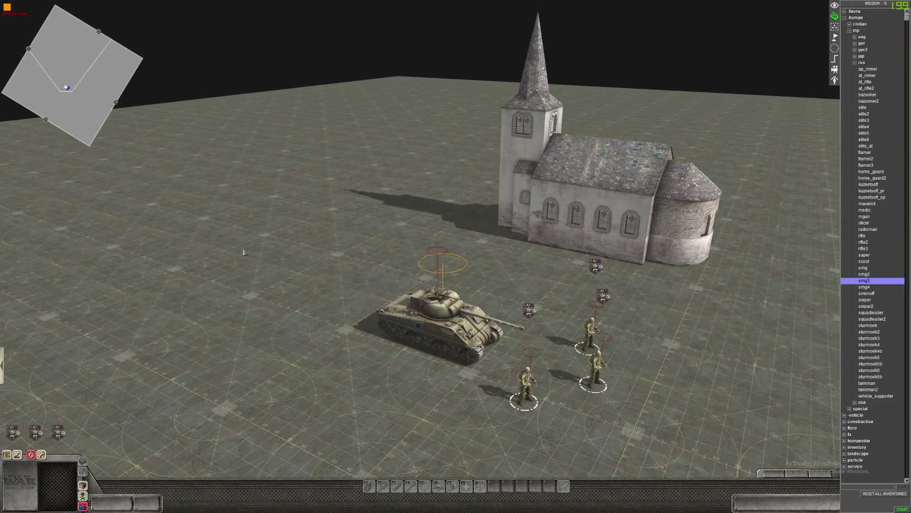
pyautogui.scroll(2, 243, 252)
pyautogui.moveTo(244, 253)
pyautogui.mouseDown(button='middle')
pyautogui.moveTo(258, 343)
pyautogui.moveTo(350, 257)
pyautogui.moveTo(634, 189)
pyautogui.moveTo(690, 145)
pyautogui.mouseUp(button='middle')
pyautogui.scroll(2, 258, 343)
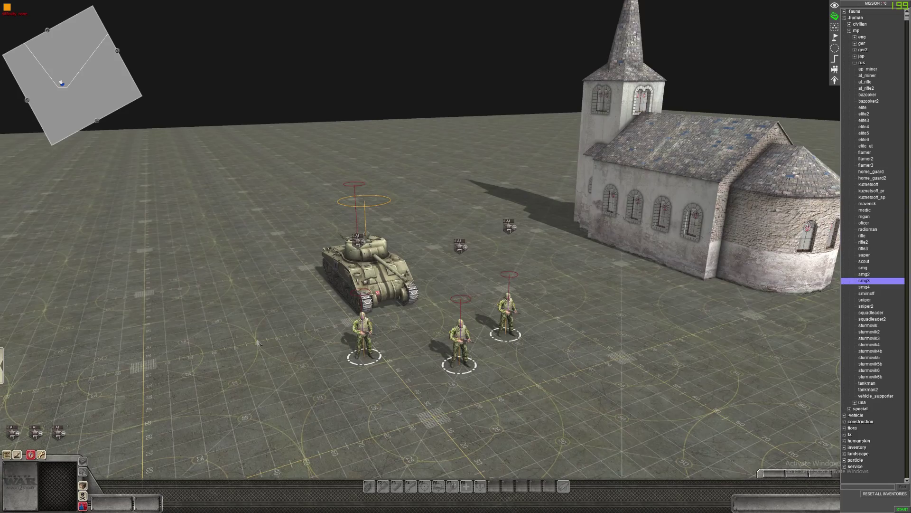
pyautogui.scroll(-3, 258, 343)
pyautogui.scroll(-2, 350, 257)
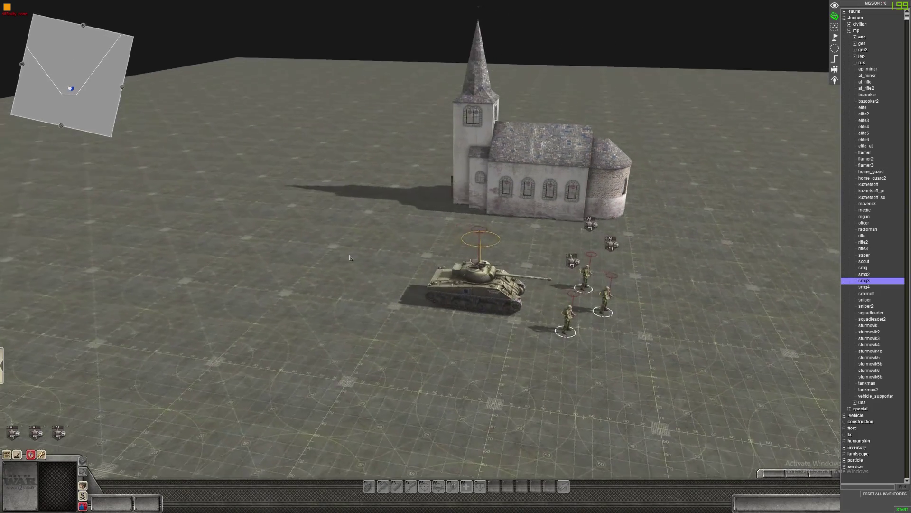
pyautogui.scroll(-3, 633, 190)
pyautogui.scroll(2, 690, 145)
pyautogui.scroll(1, 678, 158)
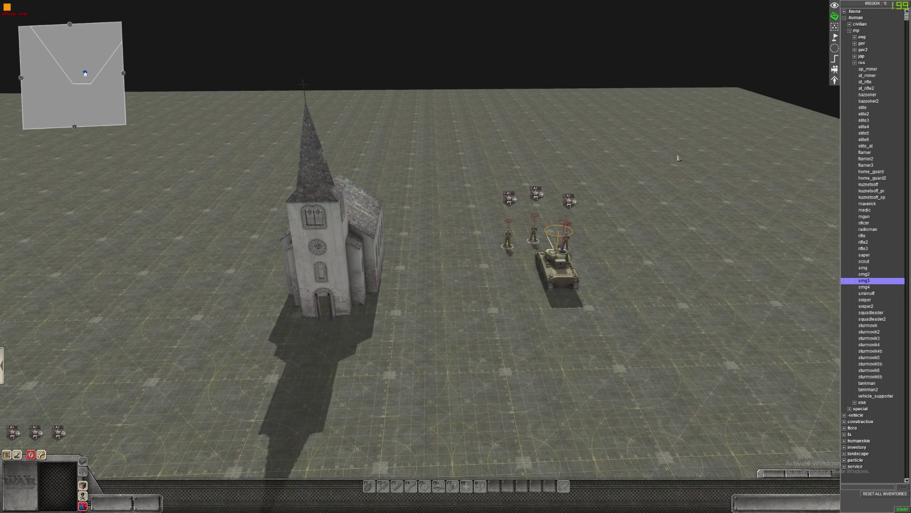
pyautogui.scroll(1, 678, 158)
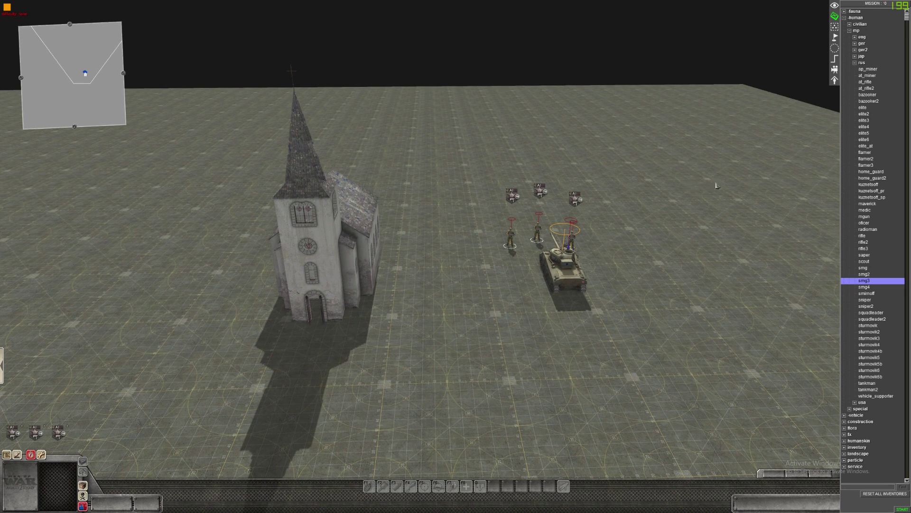
pyautogui.moveTo(716, 185)
pyautogui.mouseDown(button='middle')
pyautogui.moveTo(630, 4)
pyautogui.moveTo(658, 230)
pyautogui.mouseUp(button='middle')
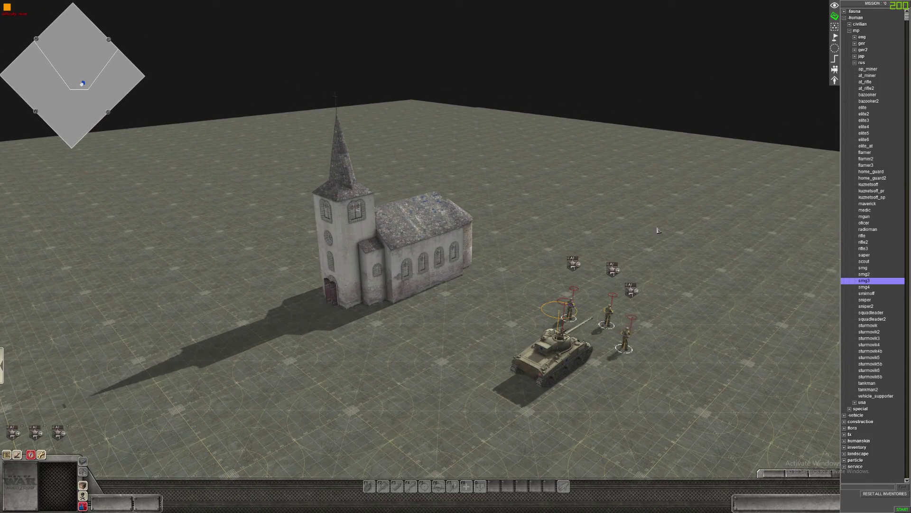